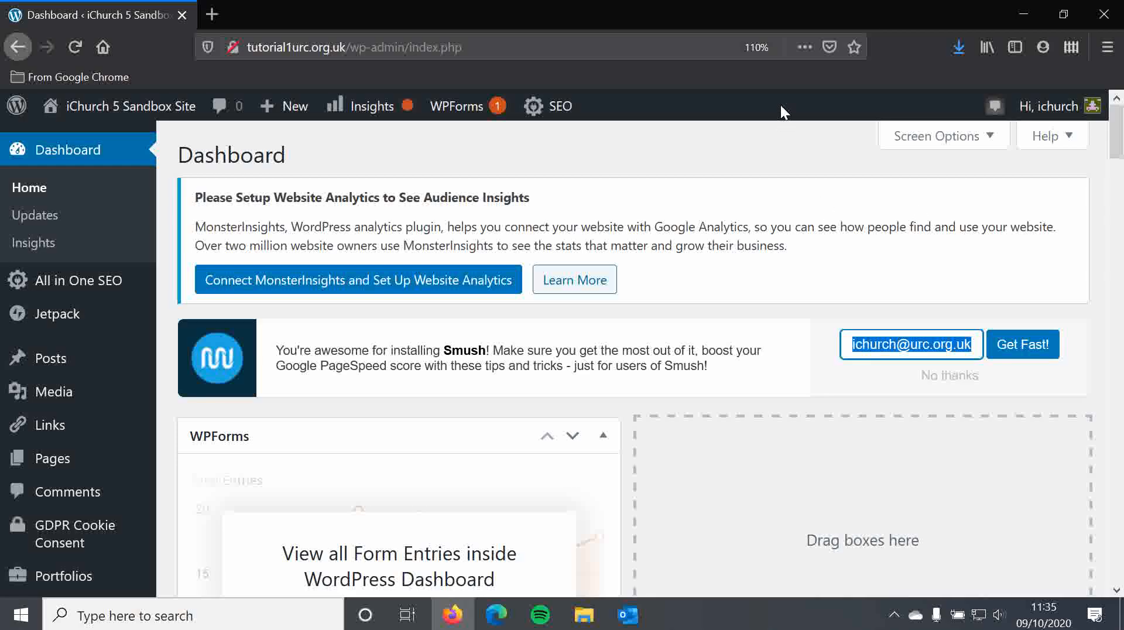
# Reset the browser zoom to its default level and open the list of all pages
pyautogui.click(756, 47)
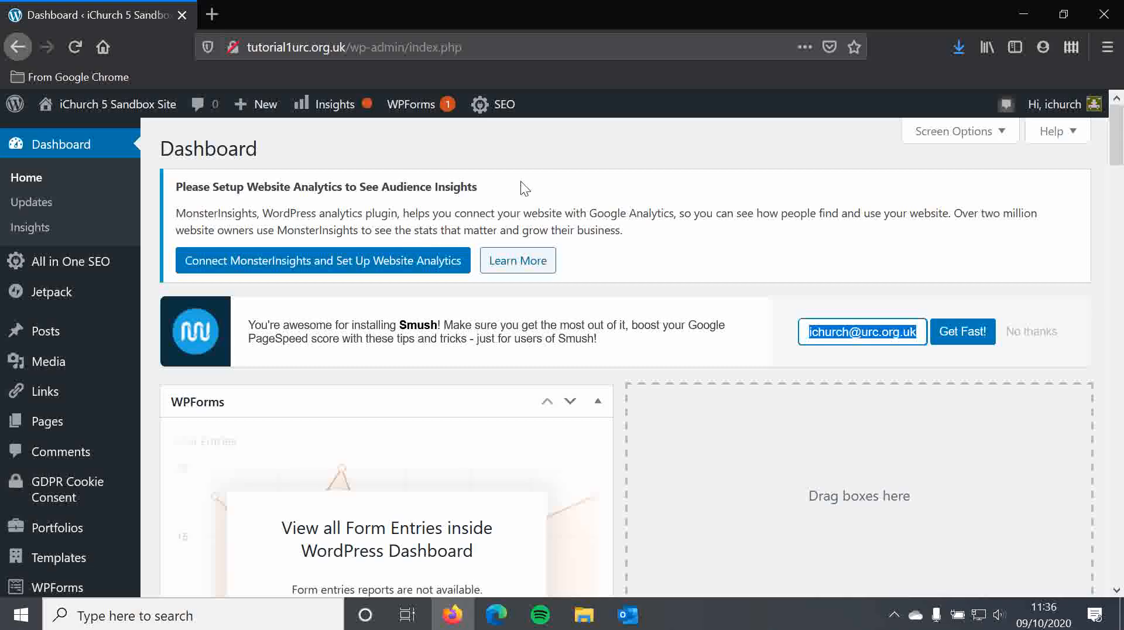
pyautogui.moveTo(84, 428)
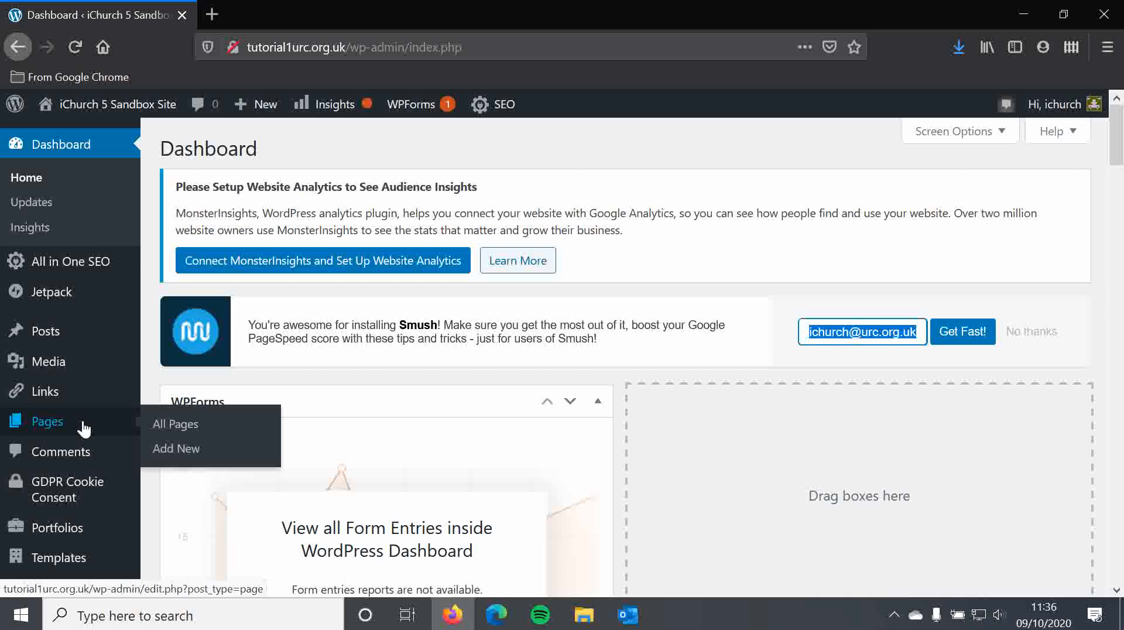
pyautogui.click(84, 428)
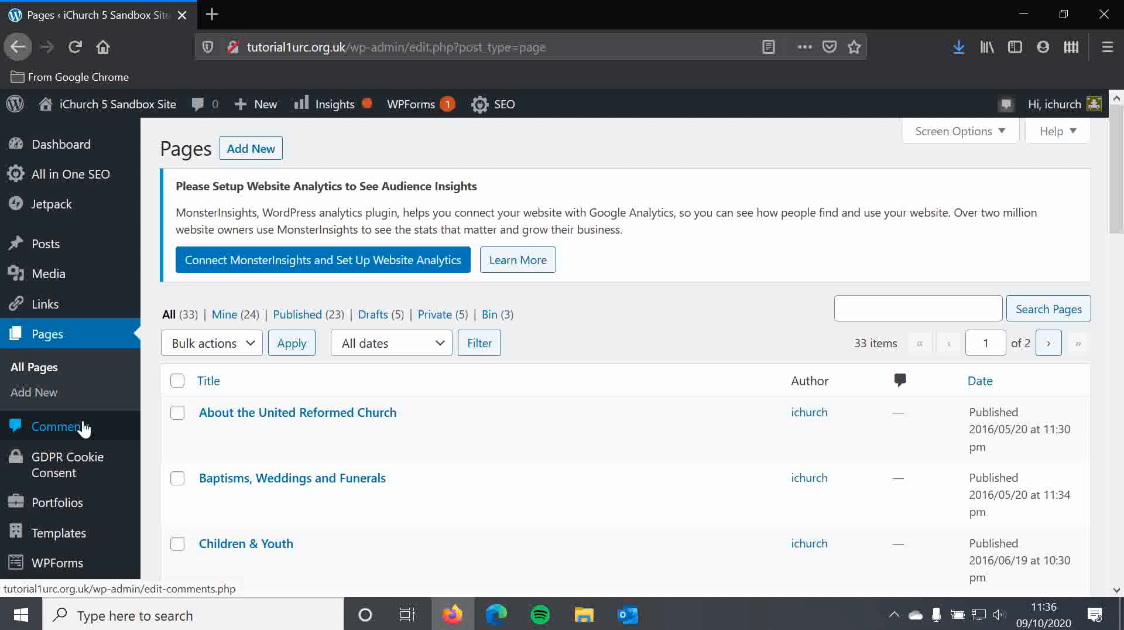
# Open Quick Edit for the About the United Reformed Church page and examine its Order setting
pyautogui.scroll(-3, 416, 418)
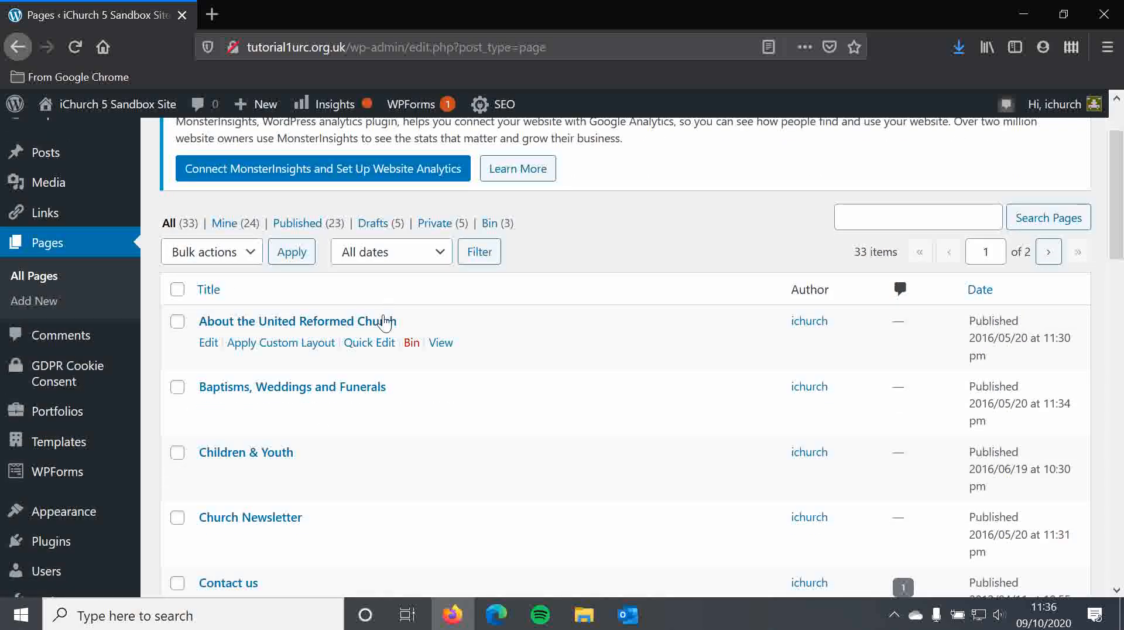
pyautogui.scroll(-3, 281, 303)
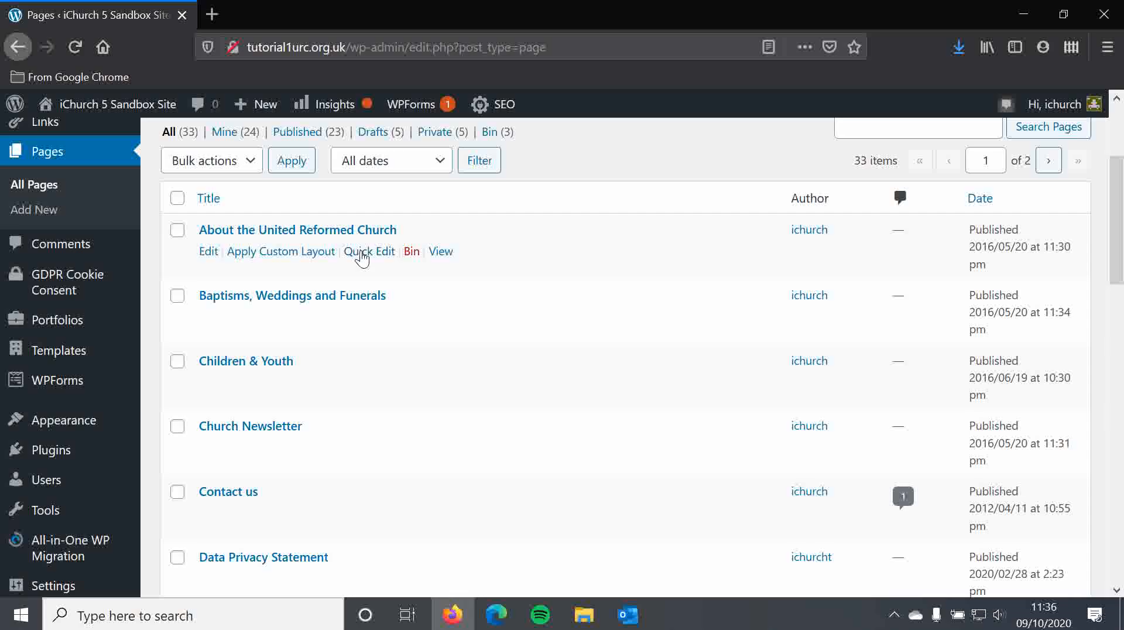
pyautogui.scroll(3, 602, 209)
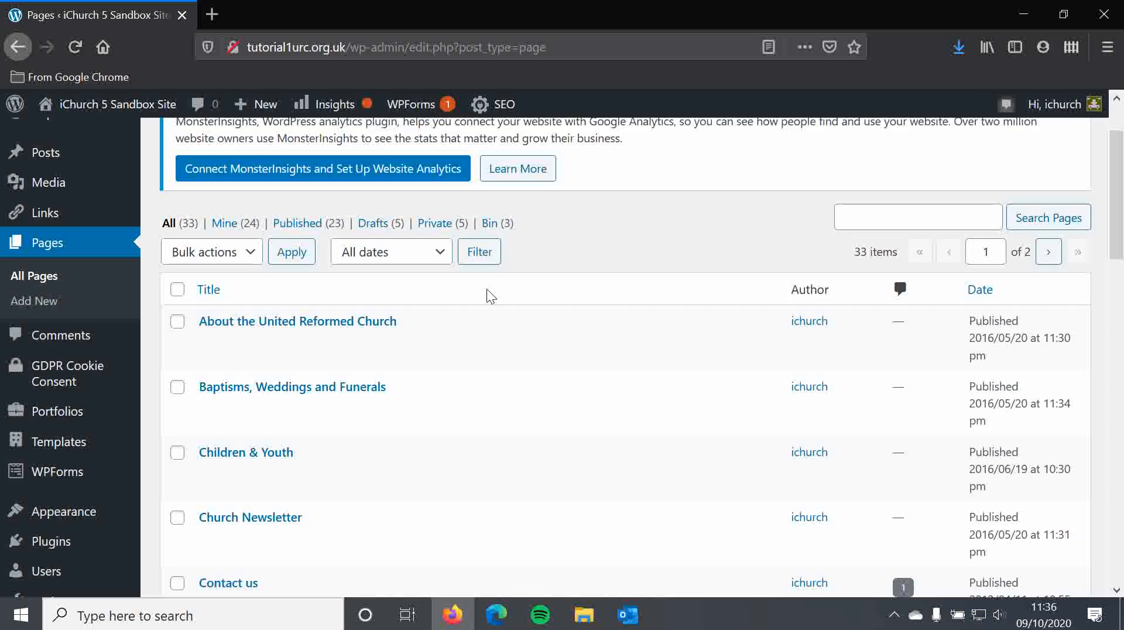
pyautogui.click(384, 343)
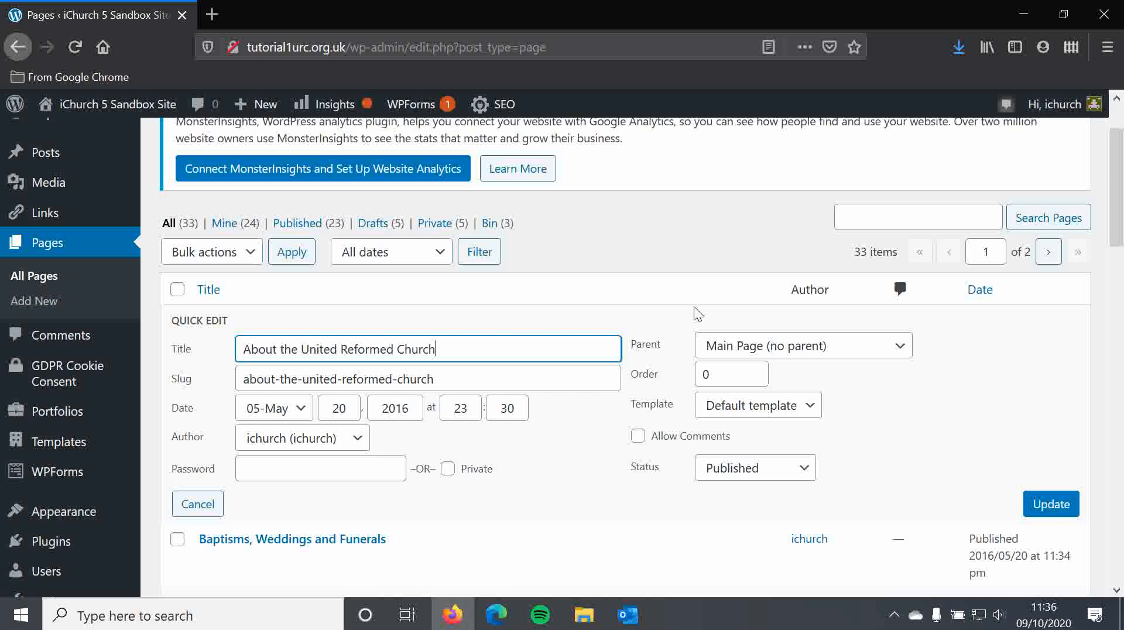
pyautogui.click(741, 375)
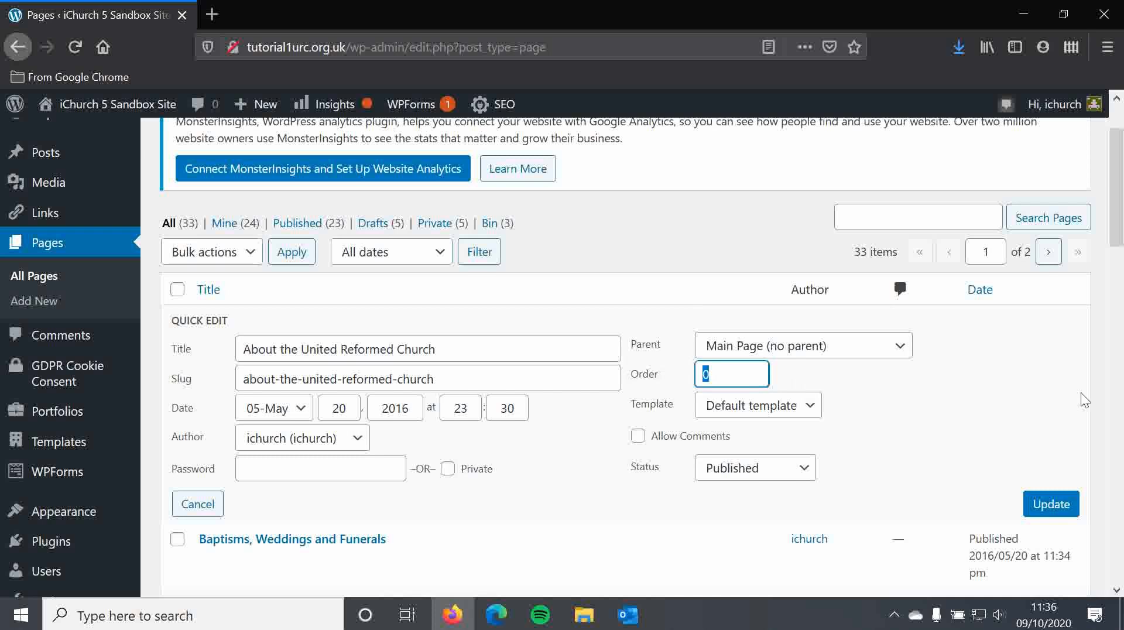
pyautogui.click(736, 307)
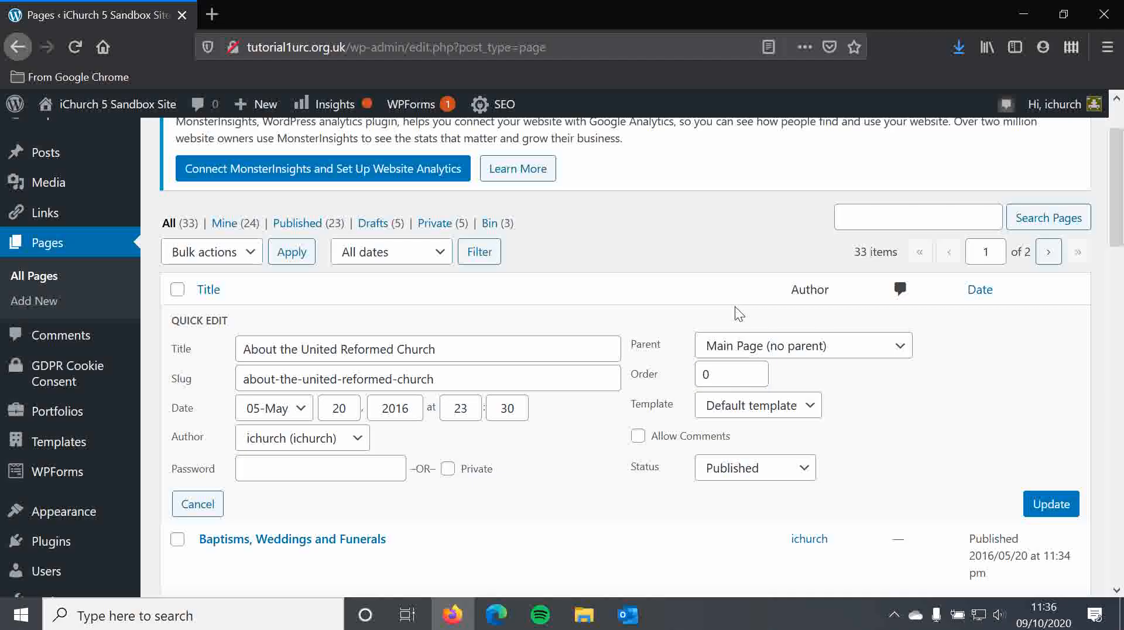
pyautogui.click(733, 376)
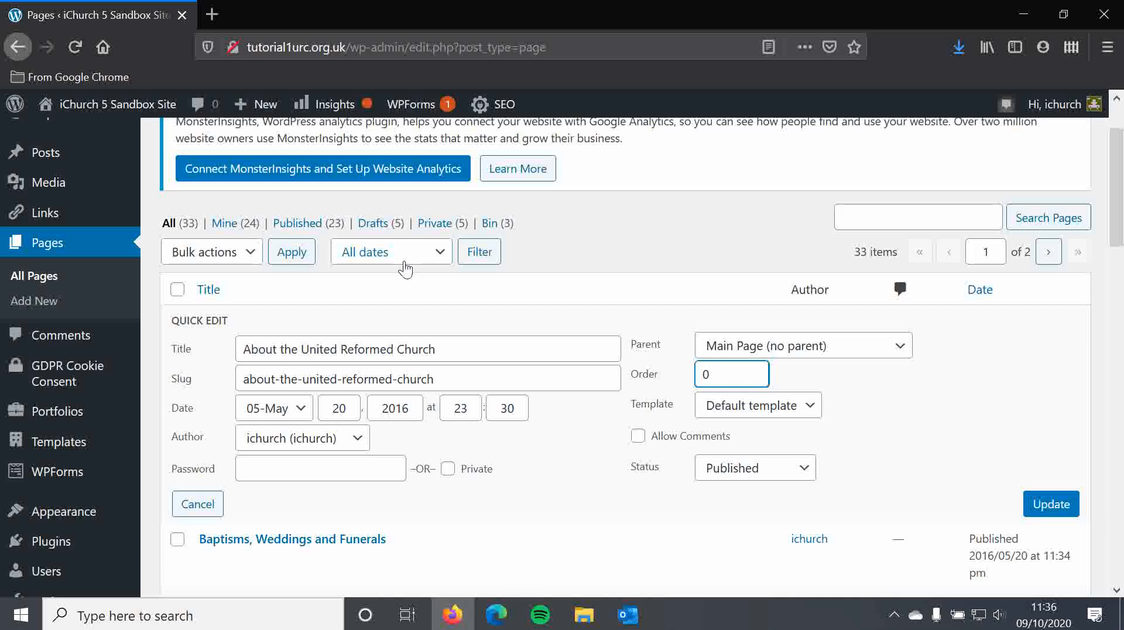
pyautogui.click(649, 225)
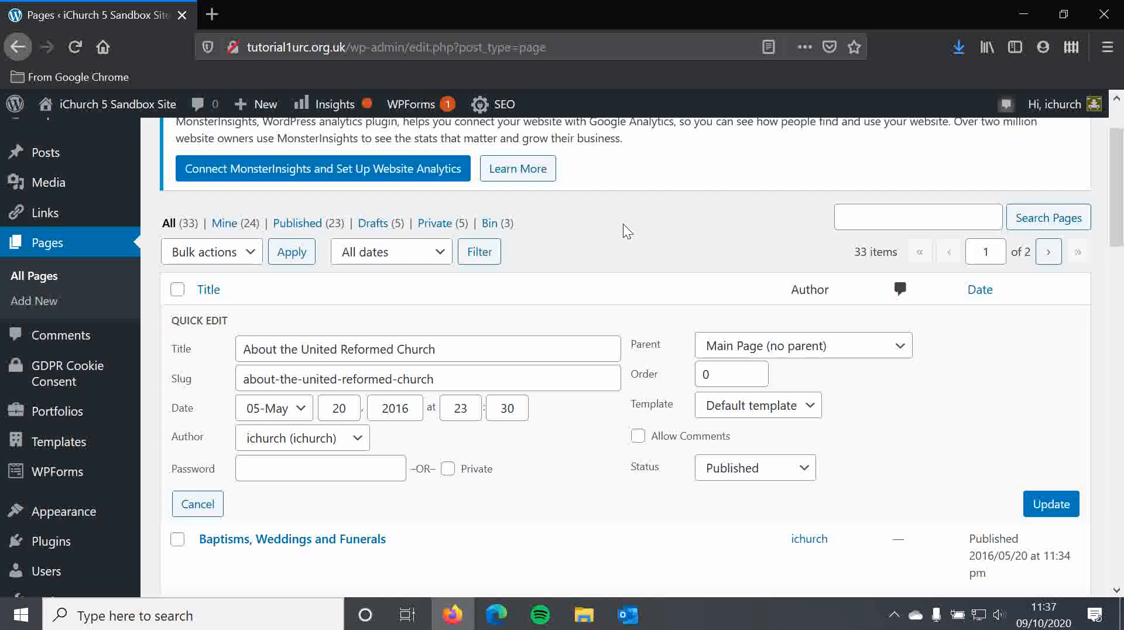
# Open the Menus screen of the site's appearance settings and review the structure of the iChurch 5 Menu
pyautogui.moveTo(22, 513)
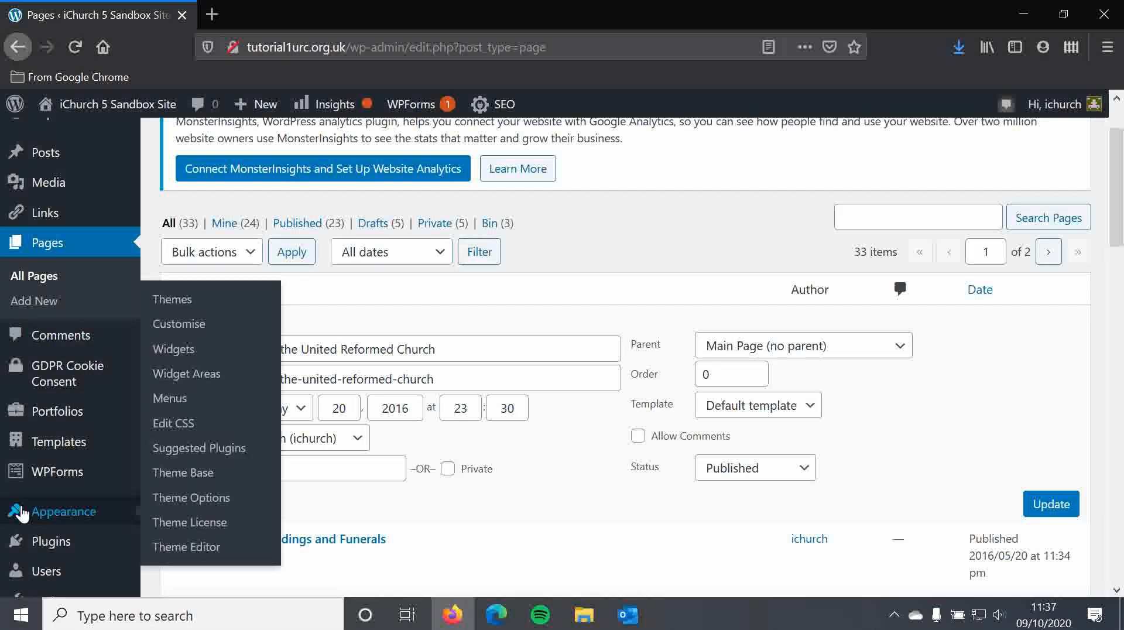
pyautogui.click(161, 399)
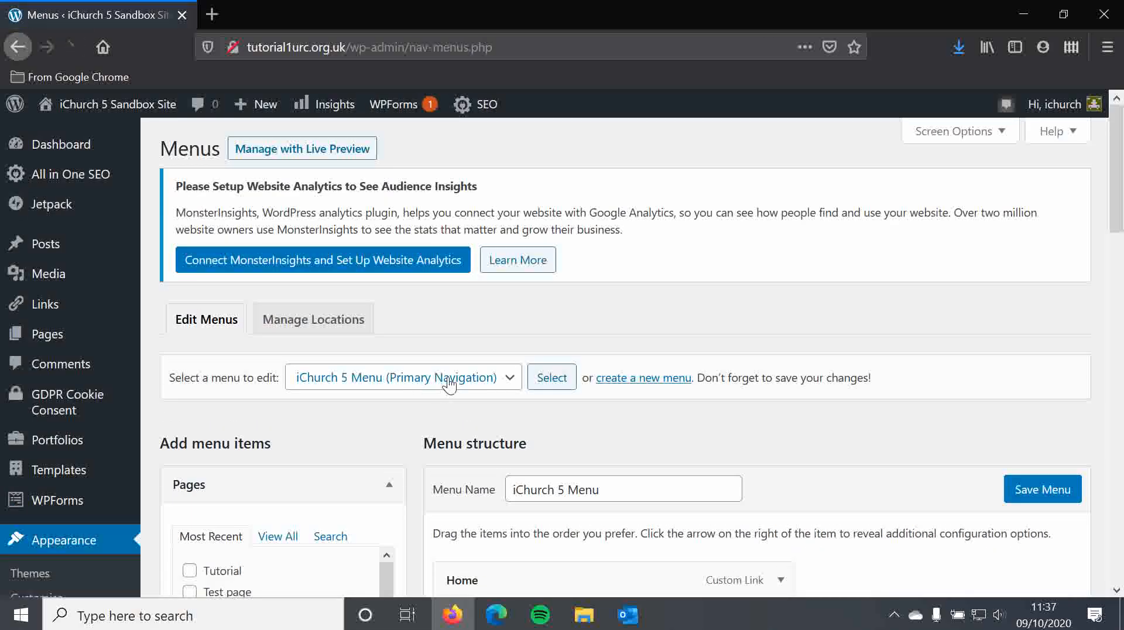
pyautogui.scroll(-2, 430, 409)
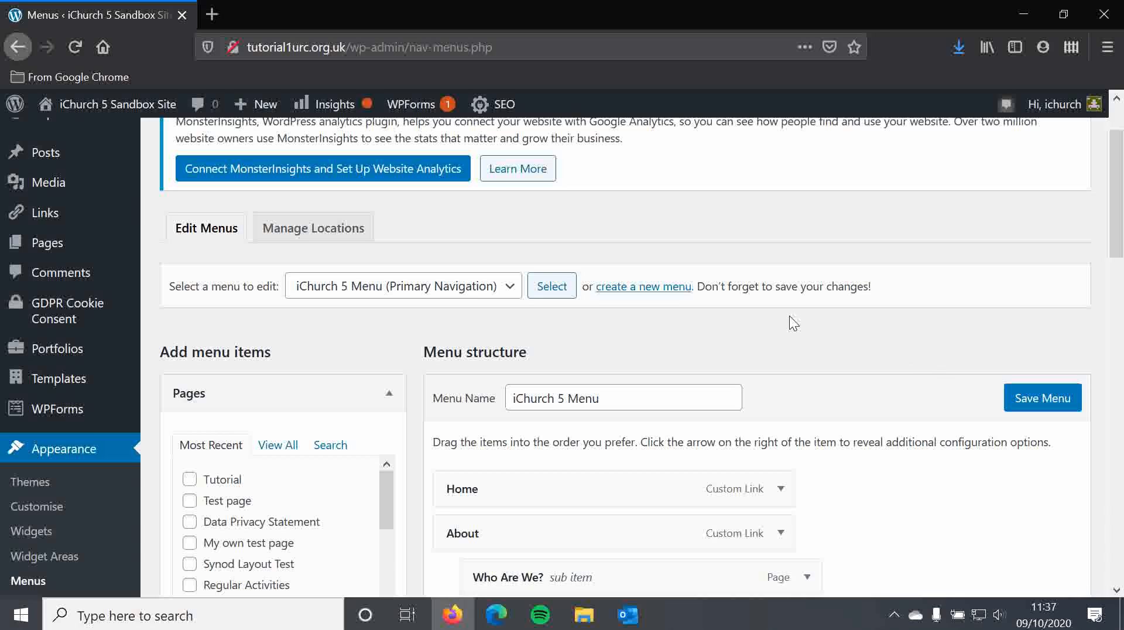
pyautogui.scroll(-3, 789, 324)
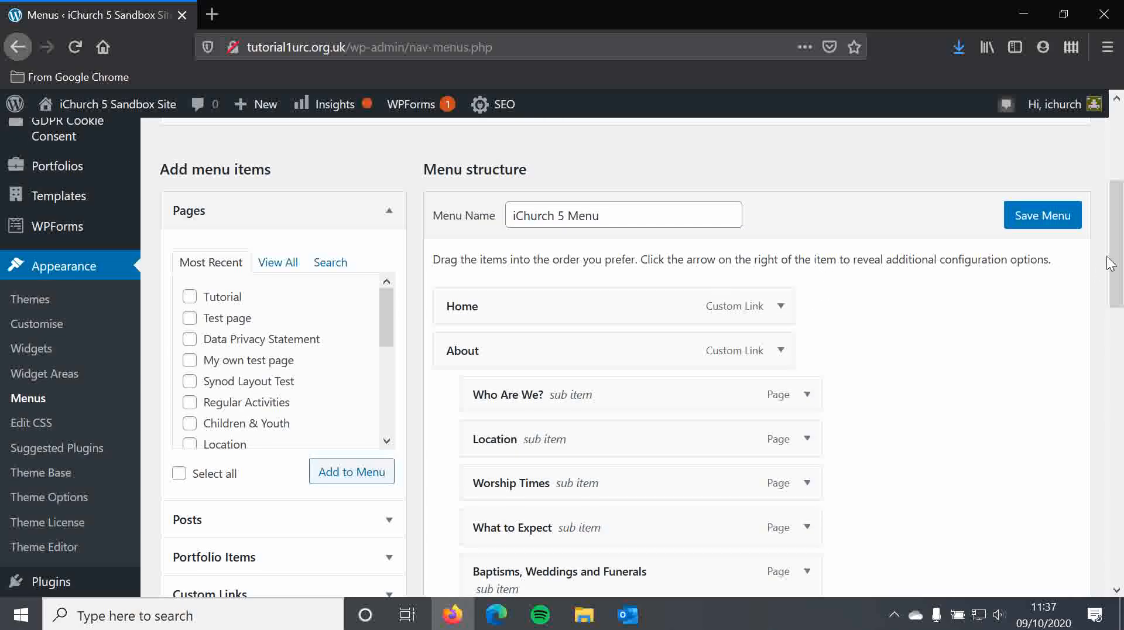
pyautogui.moveTo(1113, 260); pyautogui.dragTo(1112, 310)
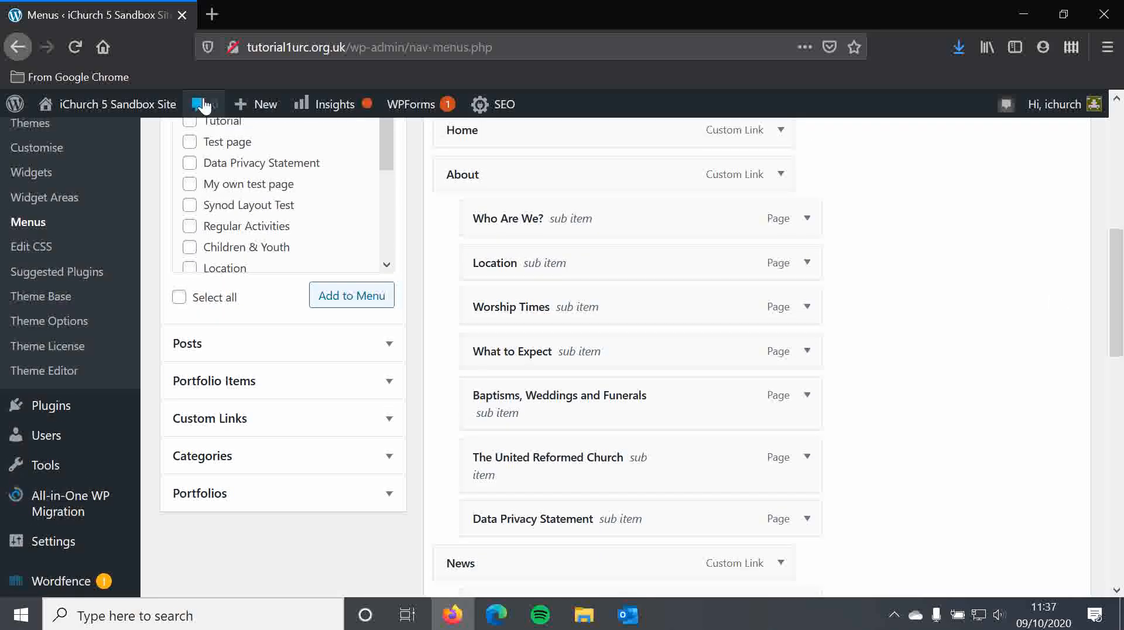
# Open the live site tutorial1urc.org.uk in a new browser tab
pyautogui.click(212, 14)
pyautogui.write('tutorial1')
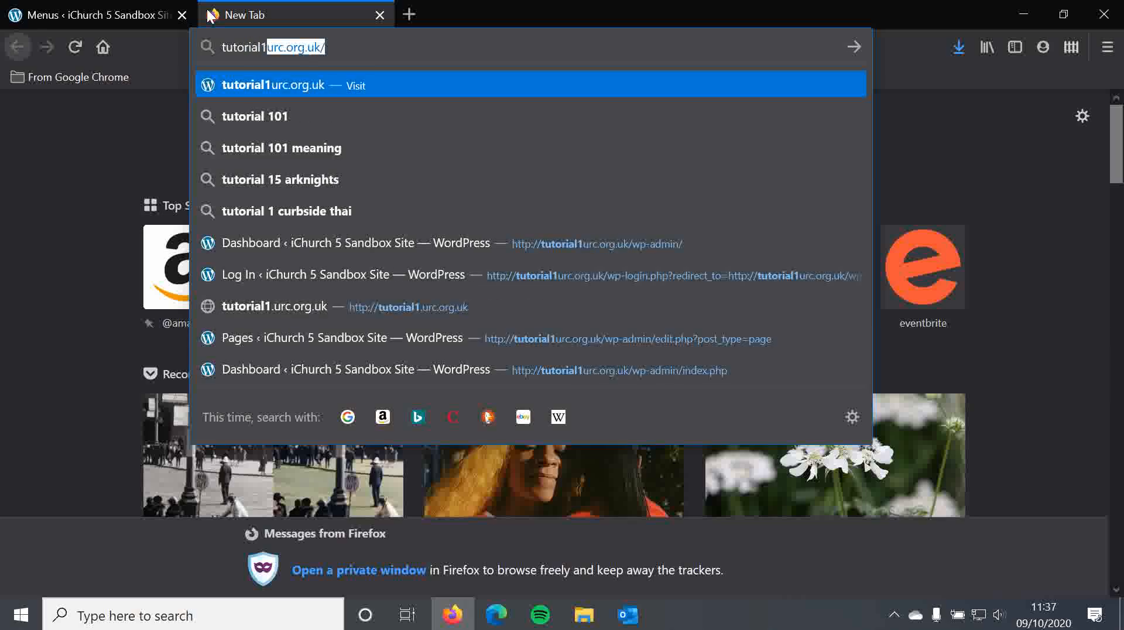
pyautogui.press('Return')
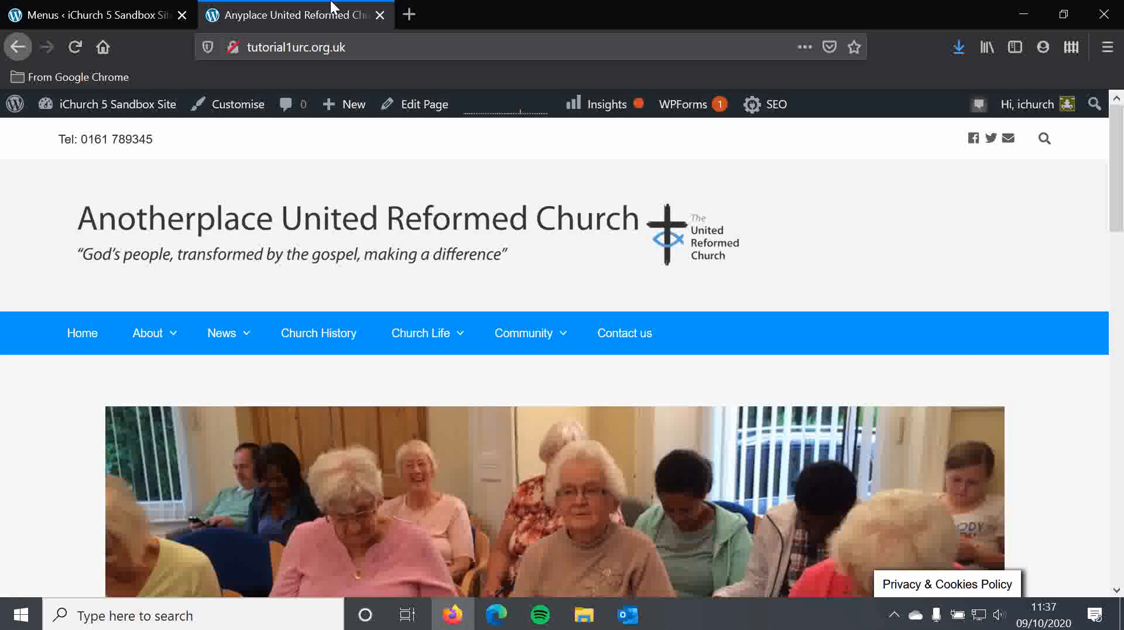
# Compare the iChurch 5 Menu structure with the live site's navigation bar and its submenus, such as Church Life and Community
pyautogui.click(29, 9)
pyautogui.scroll(5, 423, 404)
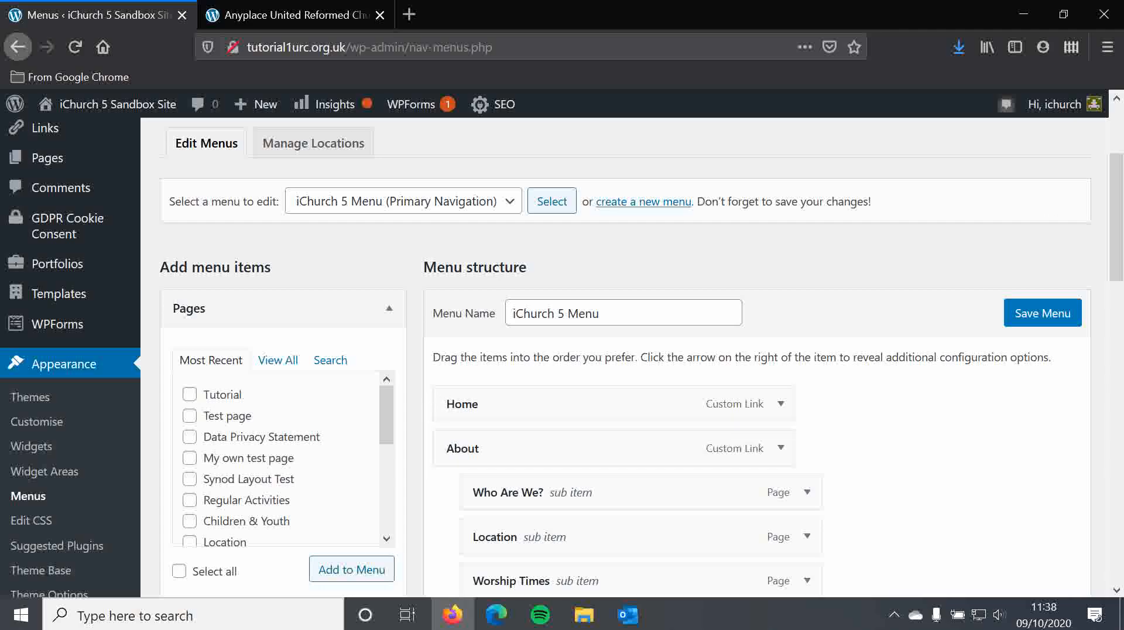
pyautogui.moveTo(1117, 226); pyautogui.dragTo(1104, 284)
pyautogui.click(241, 14)
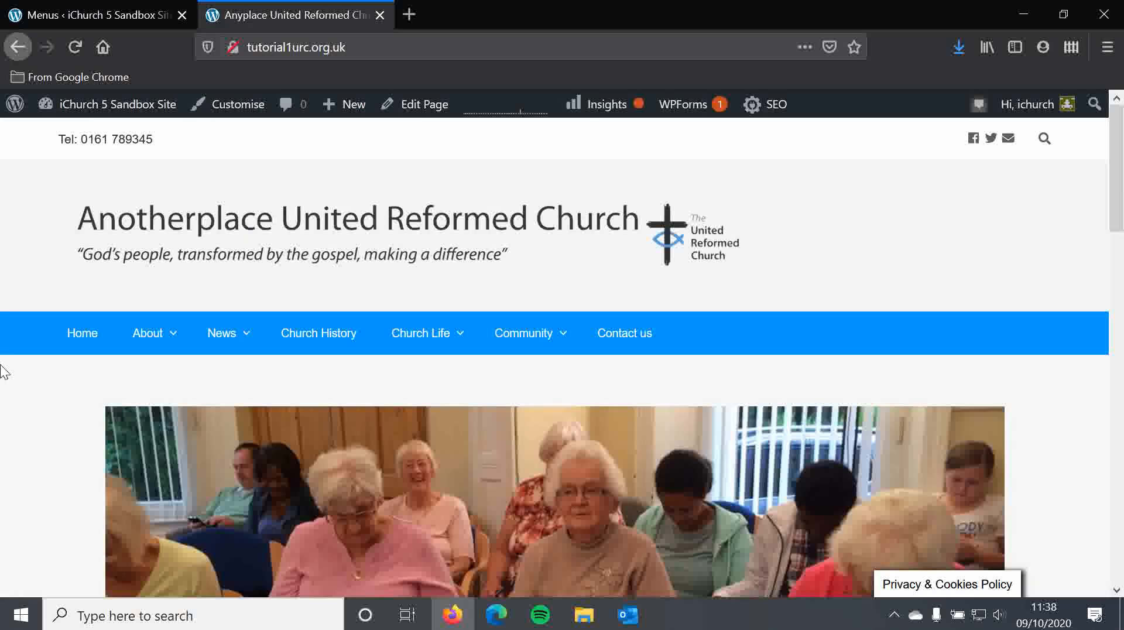
pyautogui.moveTo(150, 334)
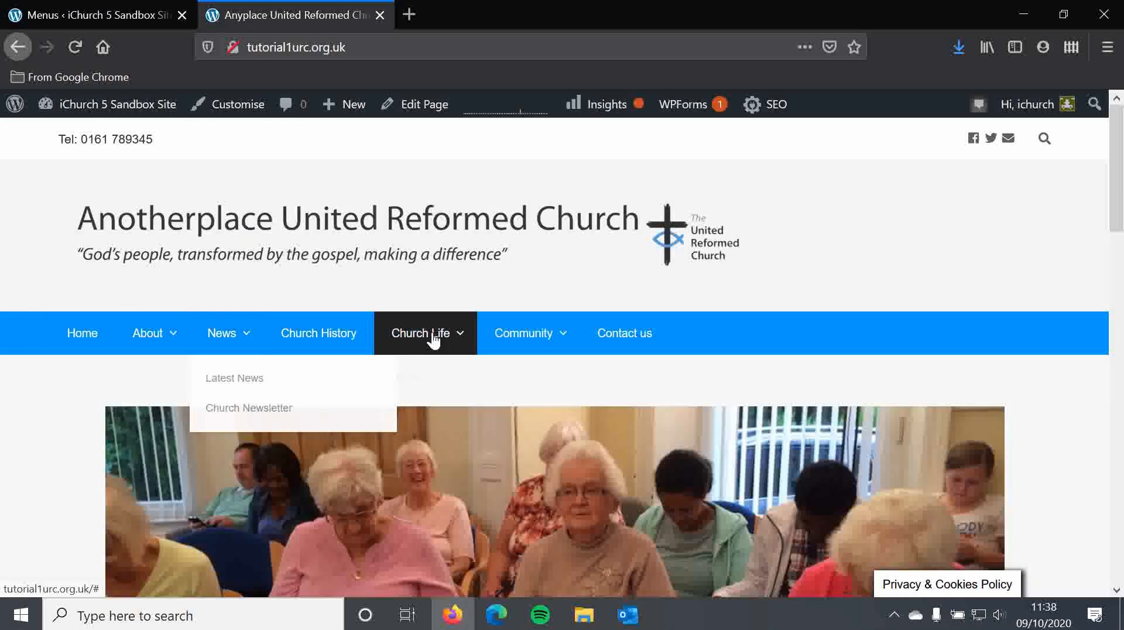
pyautogui.moveTo(519, 339)
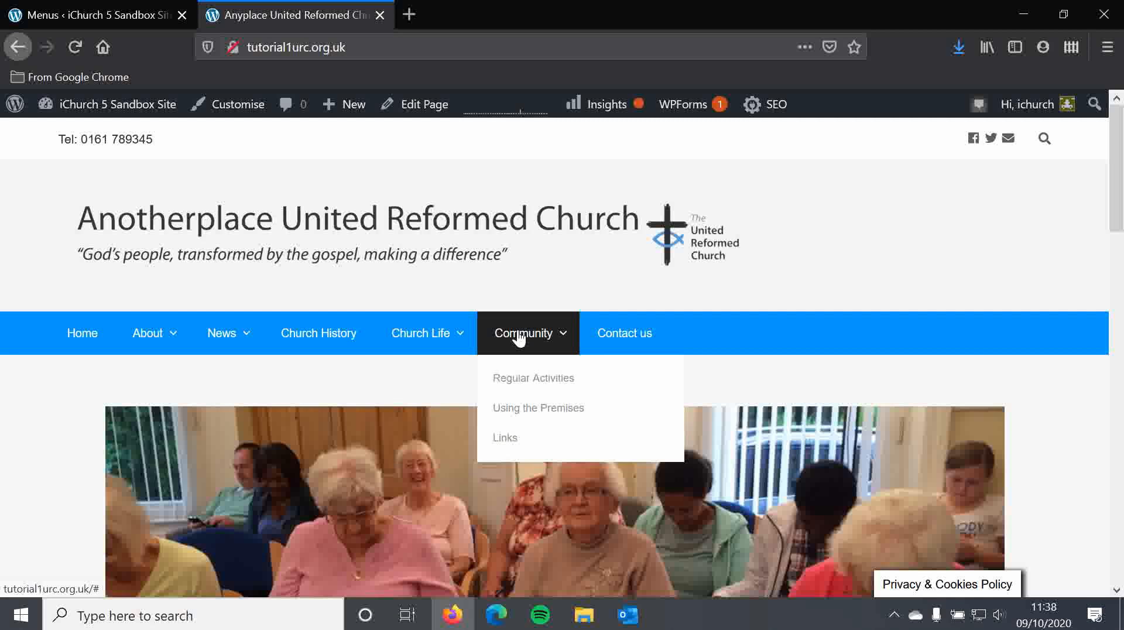
# Return to the menu editor and examine the full list, search and most recent views of pages available for the menu
pyautogui.click(83, 13)
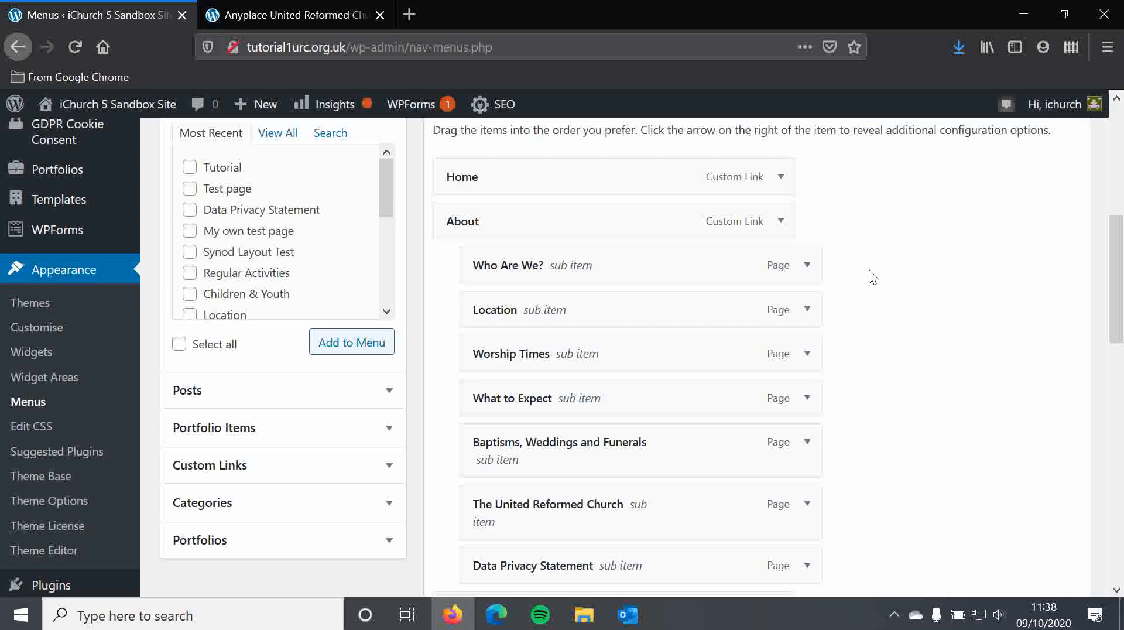
pyautogui.scroll(1, 884, 301)
pyautogui.scroll(1, 884, 301)
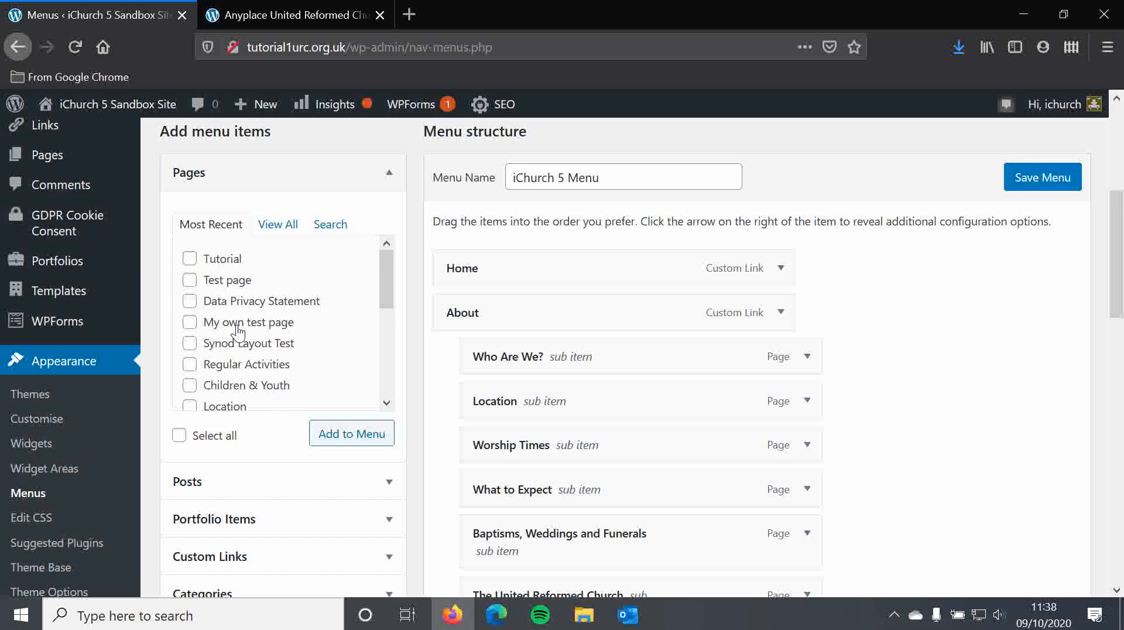
pyautogui.click(270, 224)
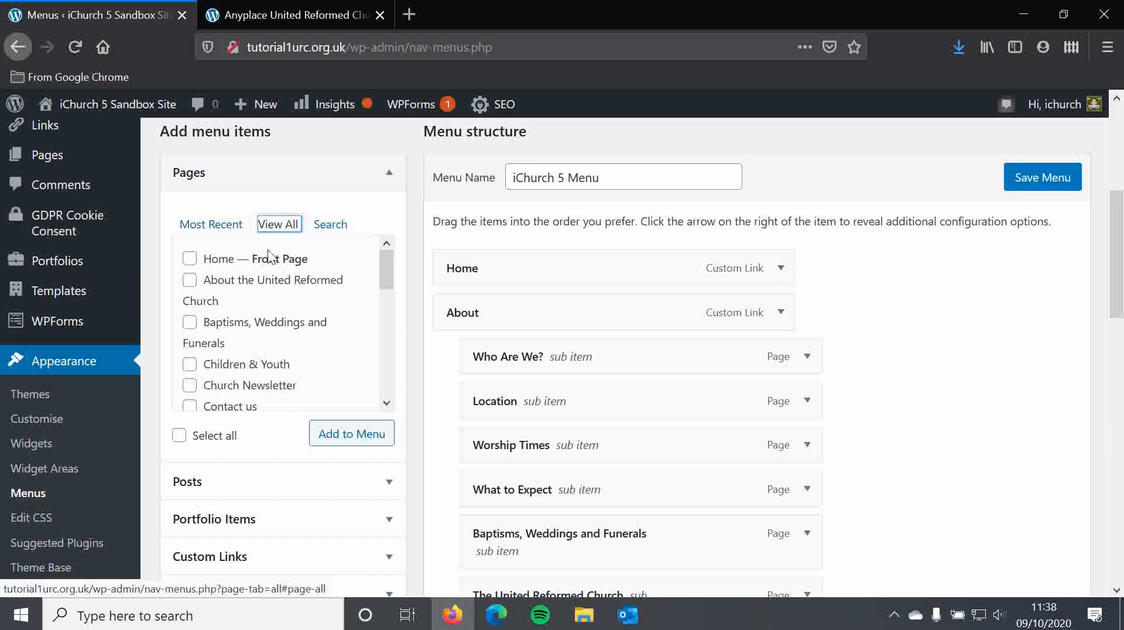
pyautogui.scroll(-1, 386, 280)
pyautogui.moveTo(385, 280)
pyautogui.mouseDown()
pyautogui.moveTo(391, 400)
pyautogui.moveTo(401, 269)
pyautogui.mouseUp()
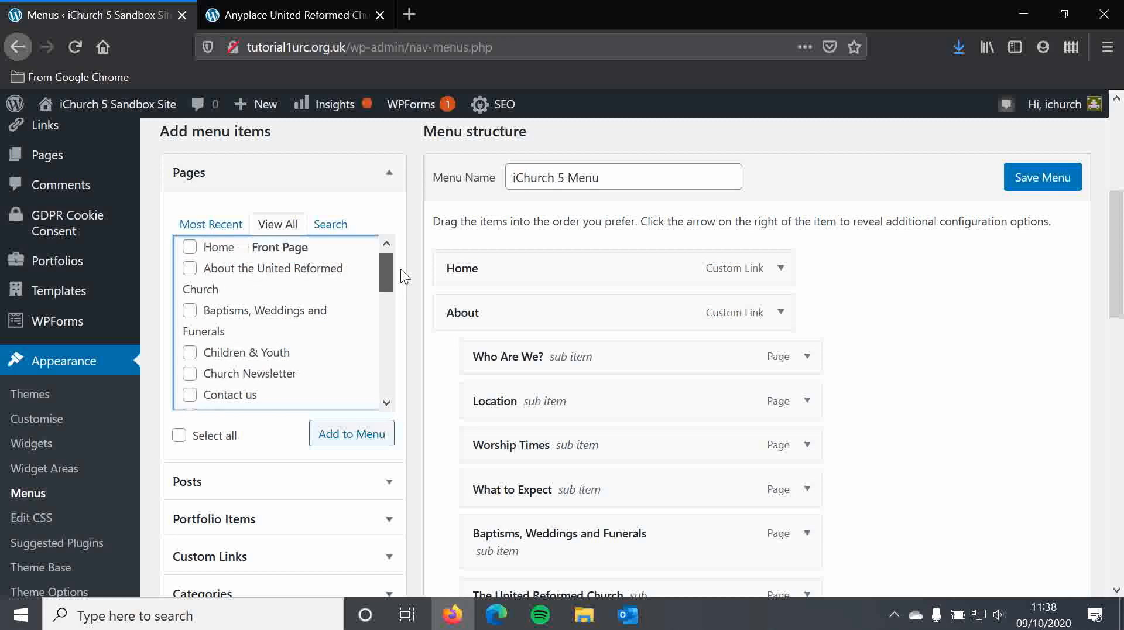
pyautogui.click(342, 231)
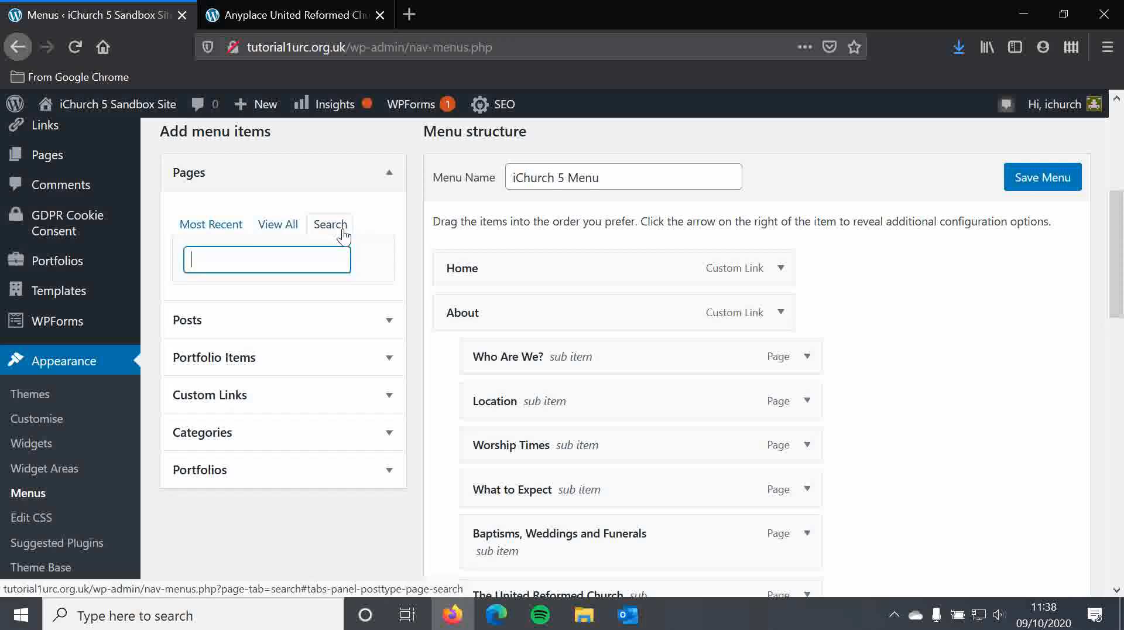
pyautogui.click(225, 231)
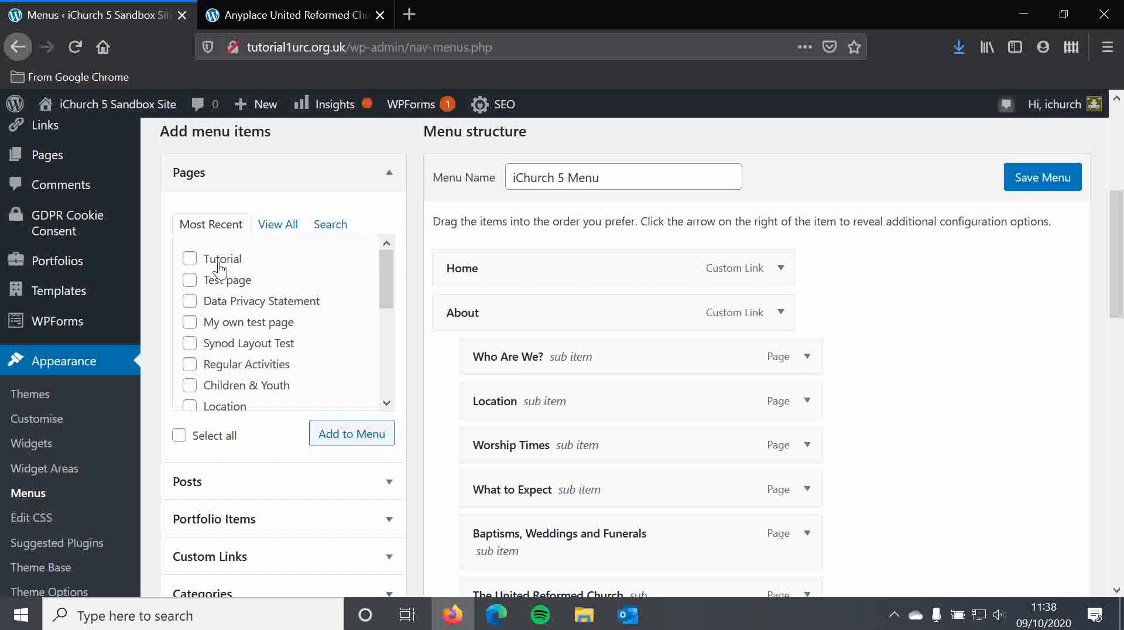
# Add the Tutorial page to the iChurch 5 Menu and save the menu
pyautogui.click(191, 281)
pyautogui.click(190, 279)
pyautogui.click(191, 259)
pyautogui.click(212, 204)
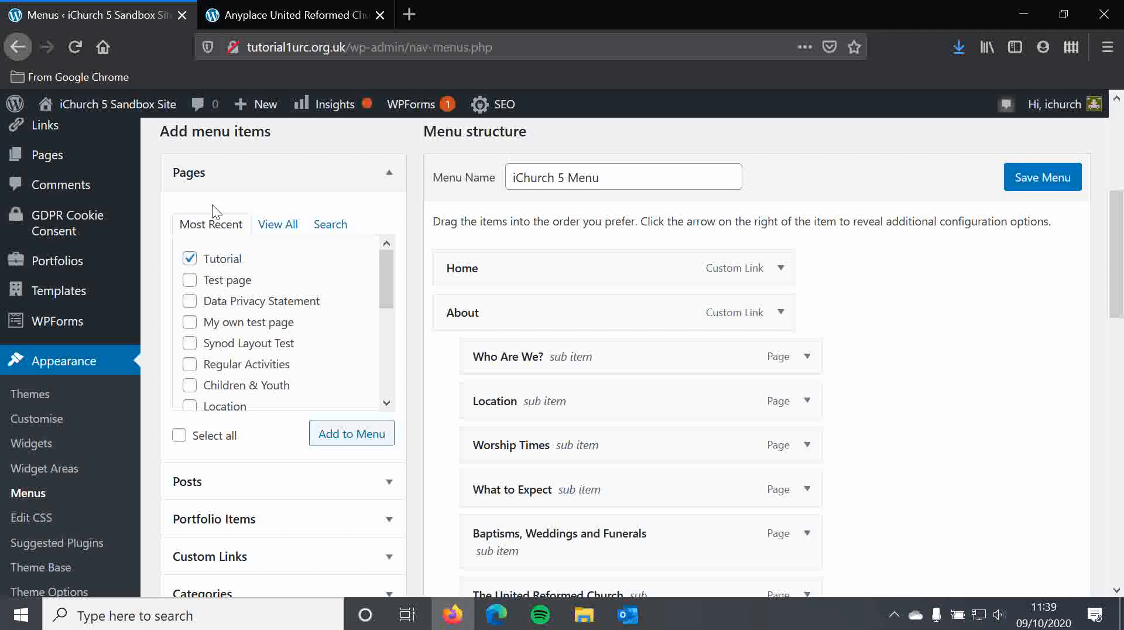
pyautogui.click(342, 439)
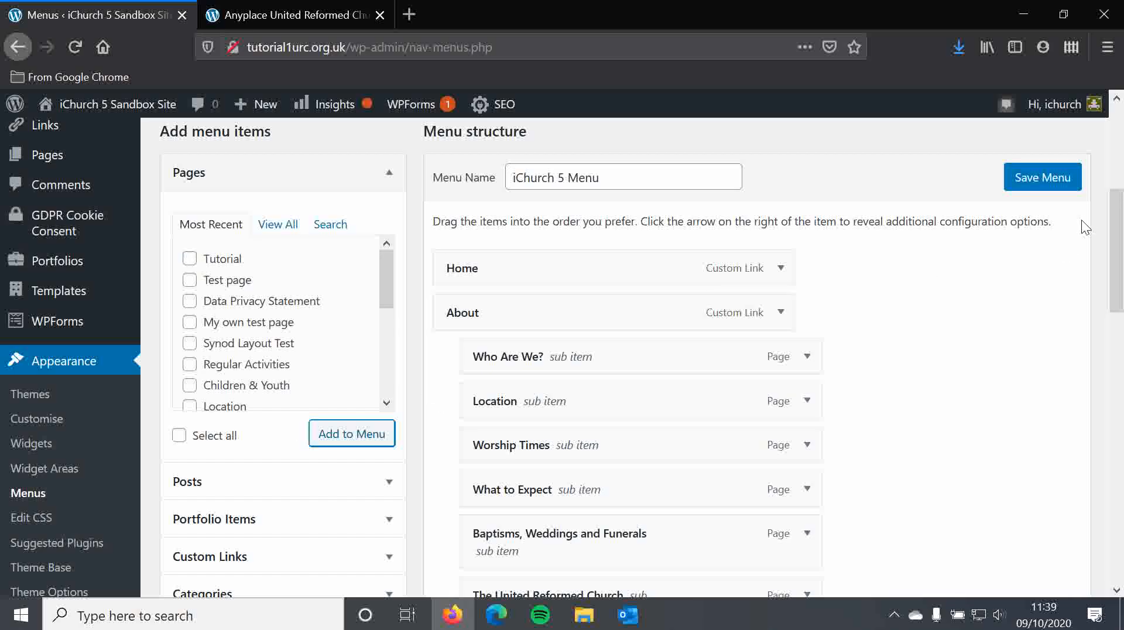
pyautogui.moveTo(1117, 236); pyautogui.dragTo(1105, 492)
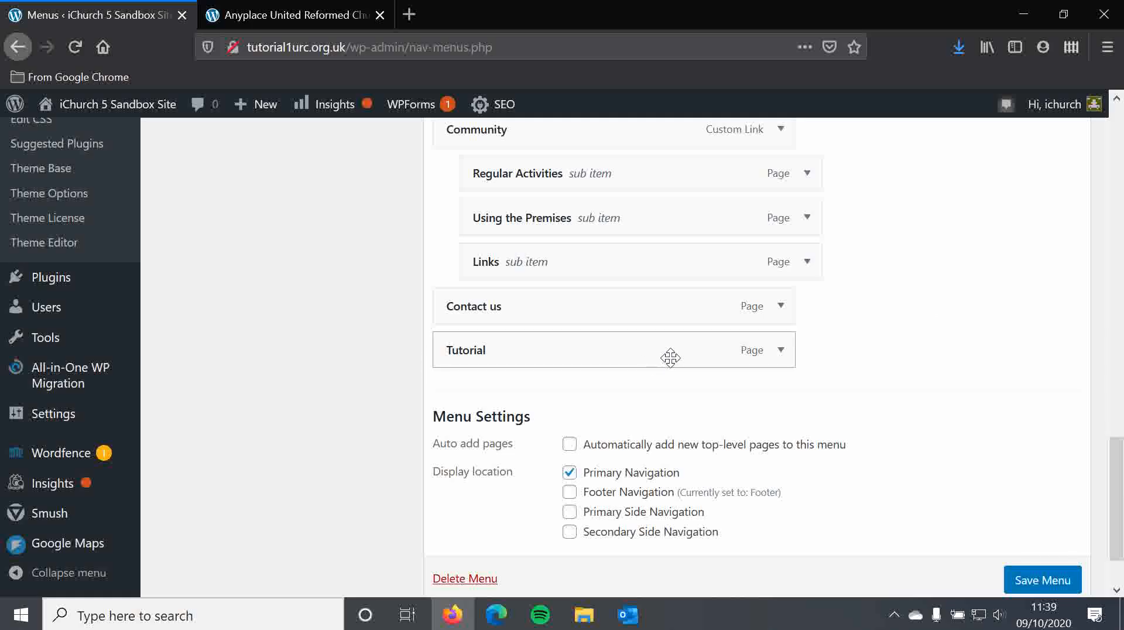
pyautogui.click(1044, 583)
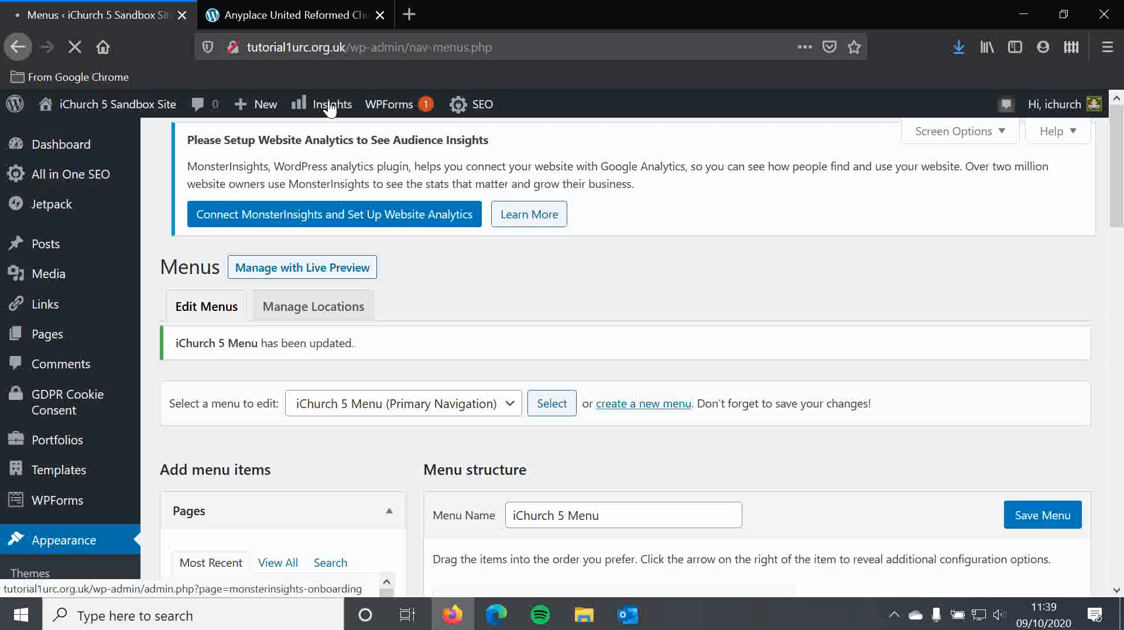
# Reload the live site to check its navigation bar for the Tutorial item, and return to the menu editor
pyautogui.click(317, 15)
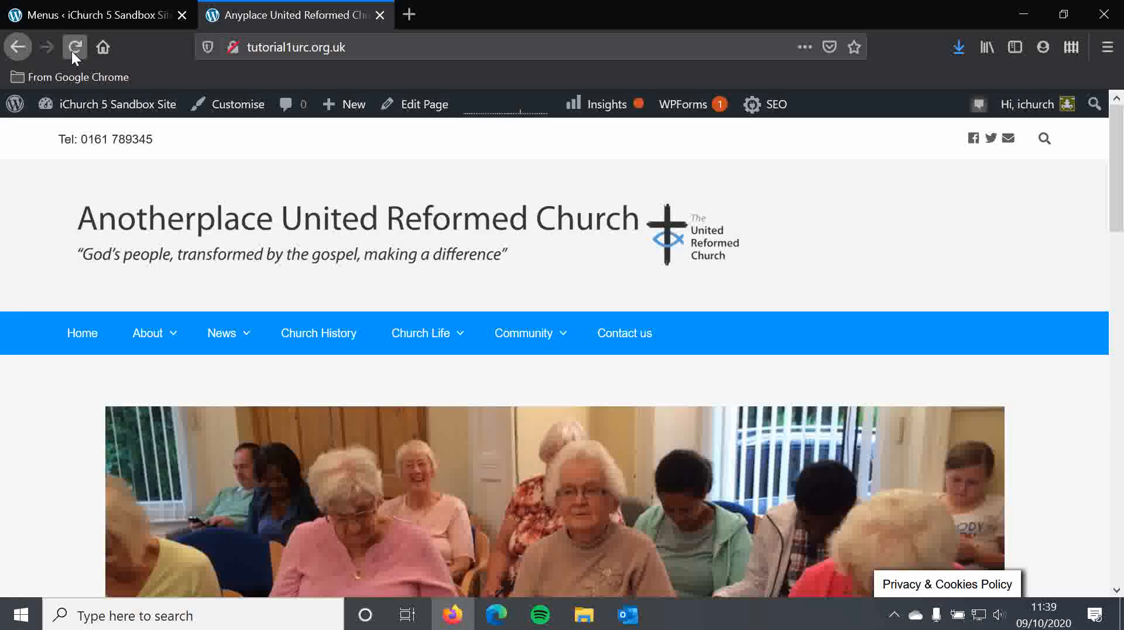
pyautogui.click(72, 51)
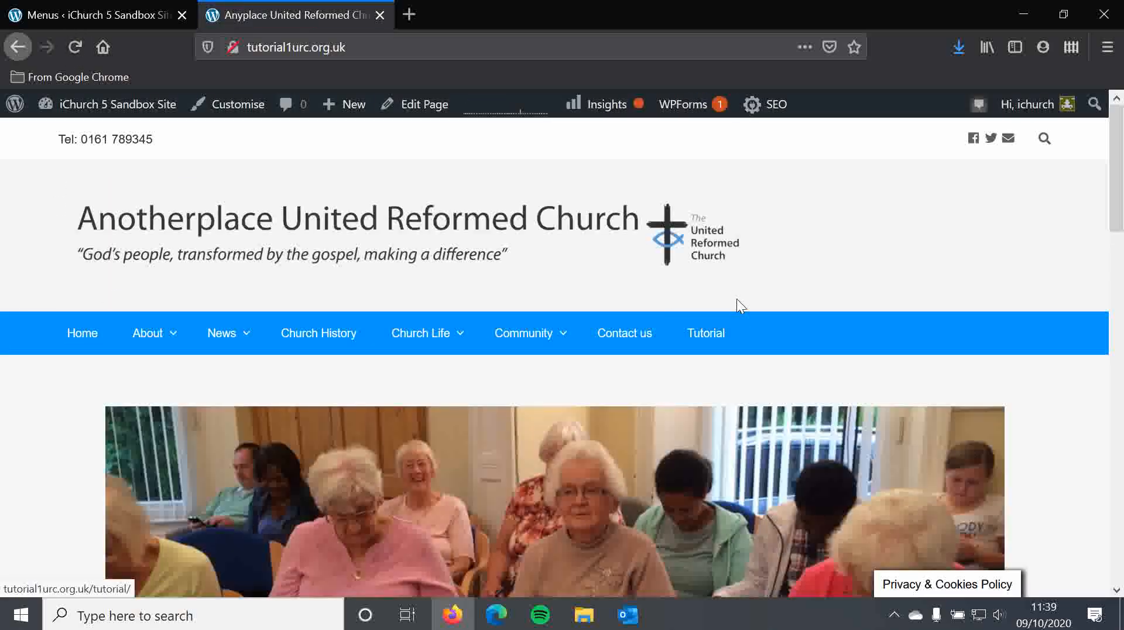
pyautogui.click(44, 7)
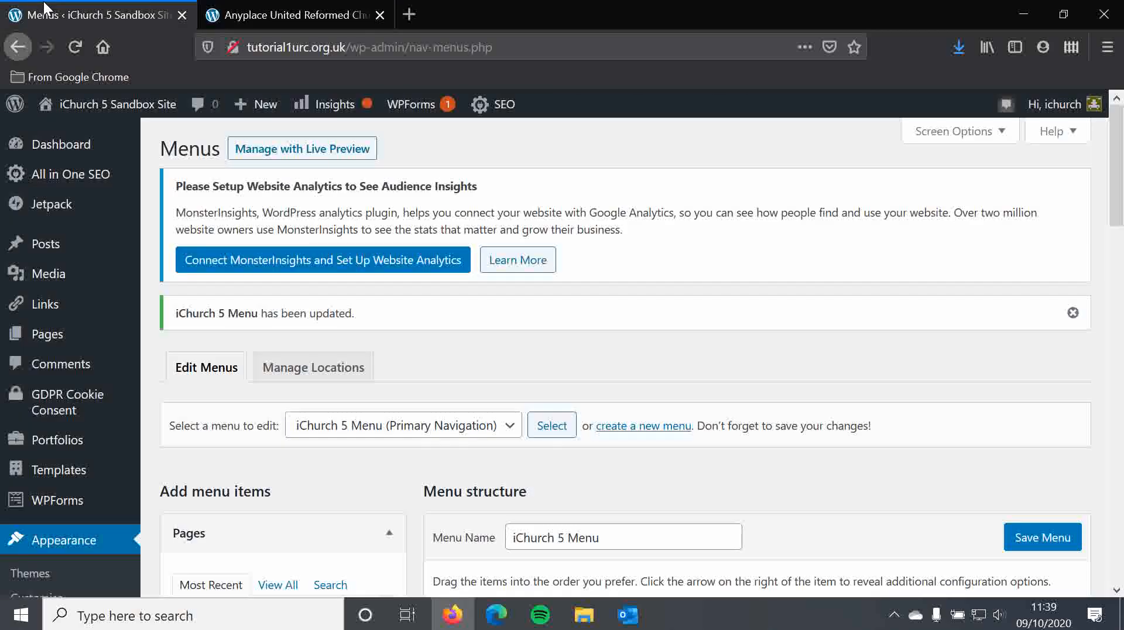
# Nest the Tutorial item beneath Contact us as a sub item and save the iChurch 5 Menu
pyautogui.scroll(-20, 695, 325)
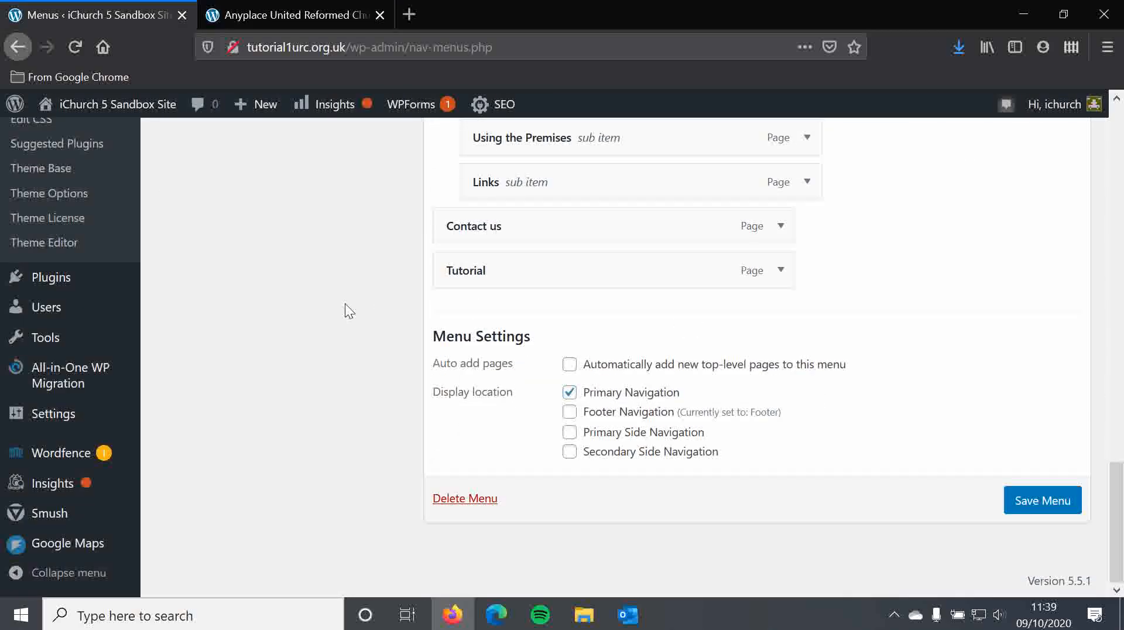
pyautogui.scroll(3, 345, 303)
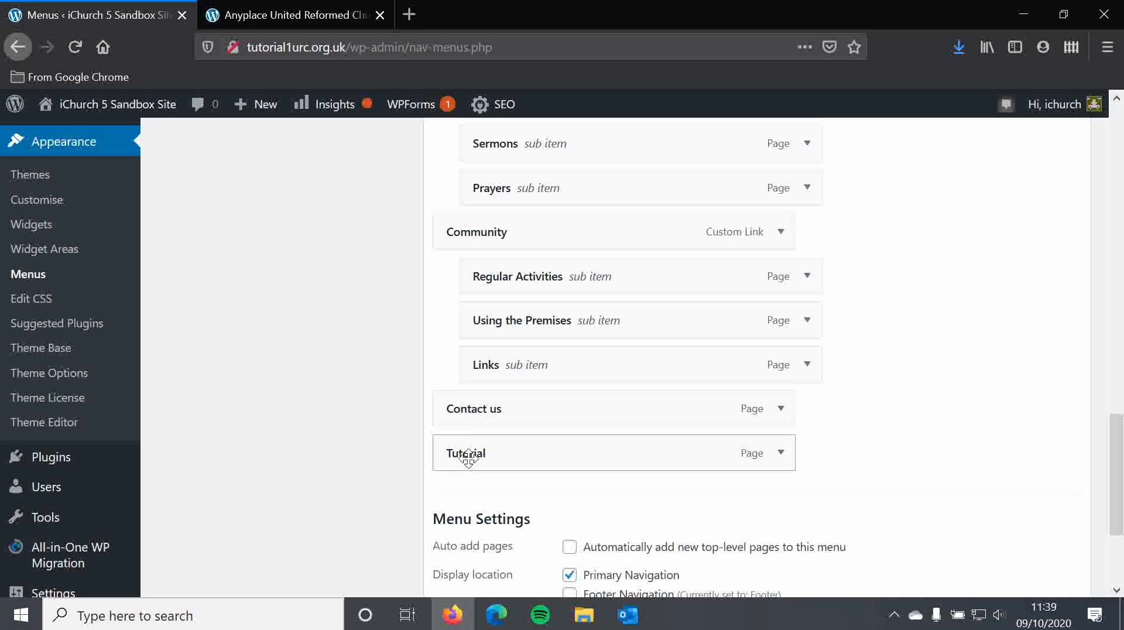
pyautogui.moveTo(469, 459); pyautogui.dragTo(499, 458)
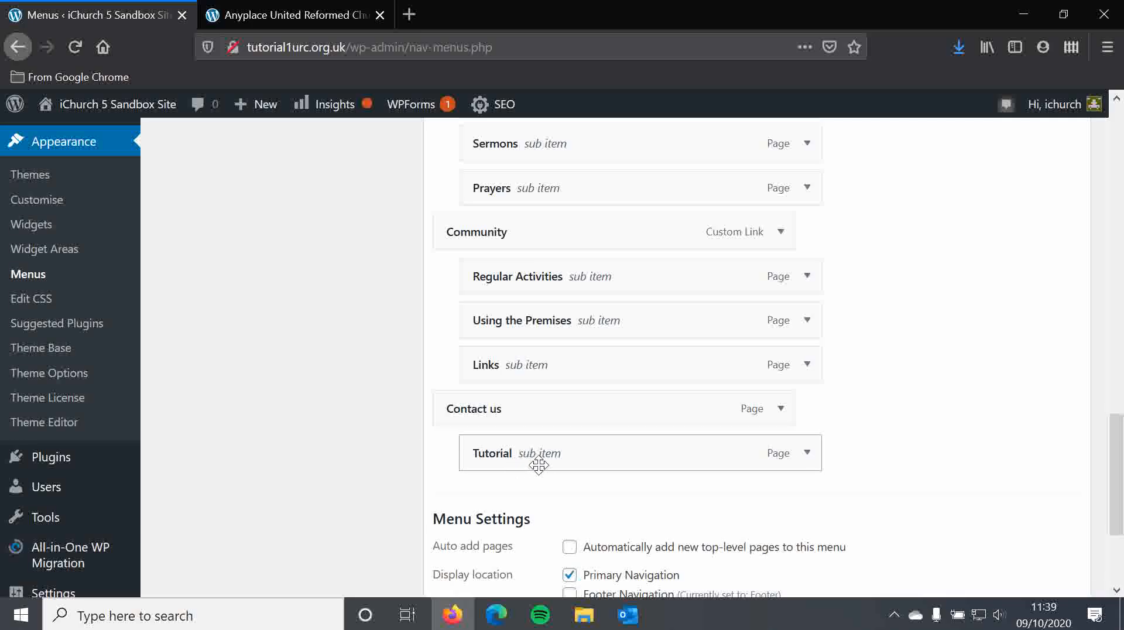
pyautogui.scroll(-2, 903, 446)
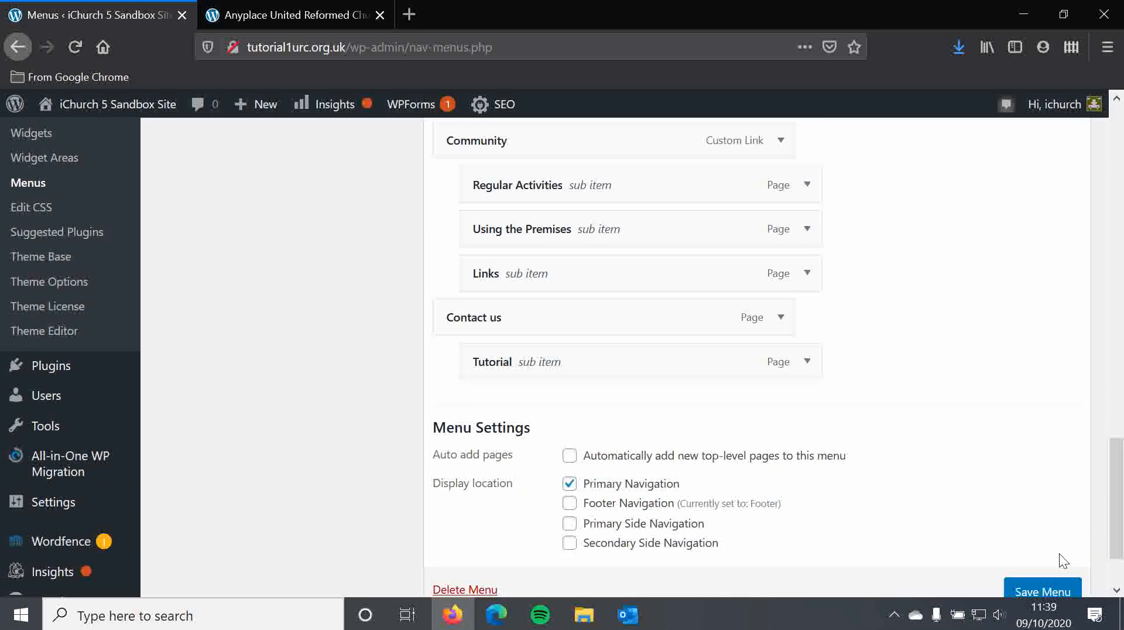
pyautogui.click(1024, 593)
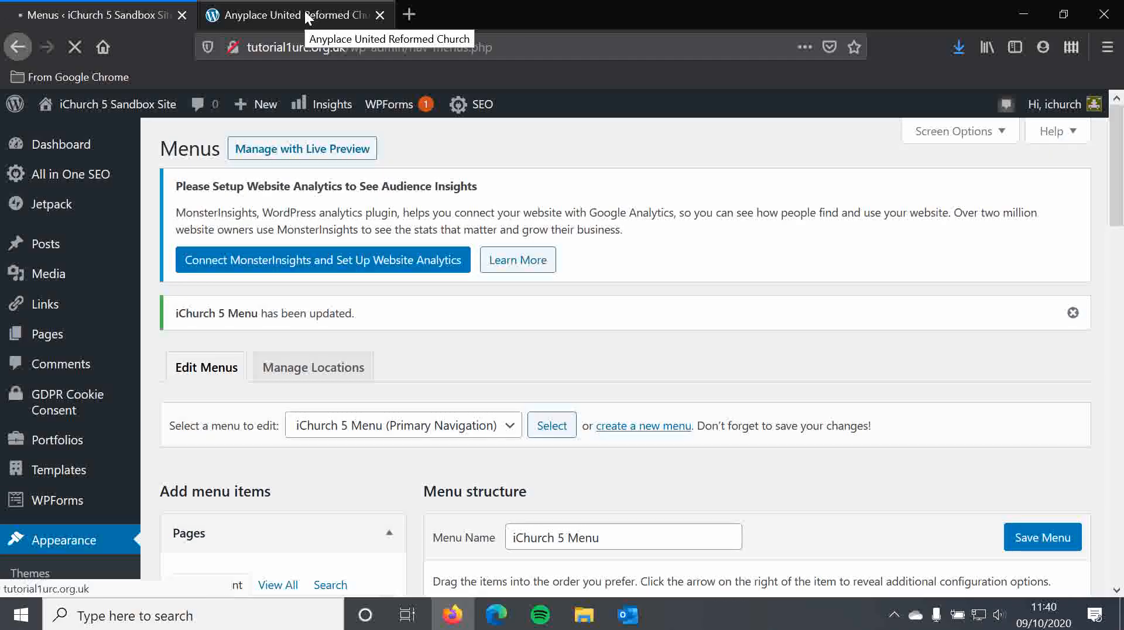
# Reload the live site and check the submenu of Contact us in the navigation bar
pyautogui.click(305, 10)
pyautogui.click(73, 47)
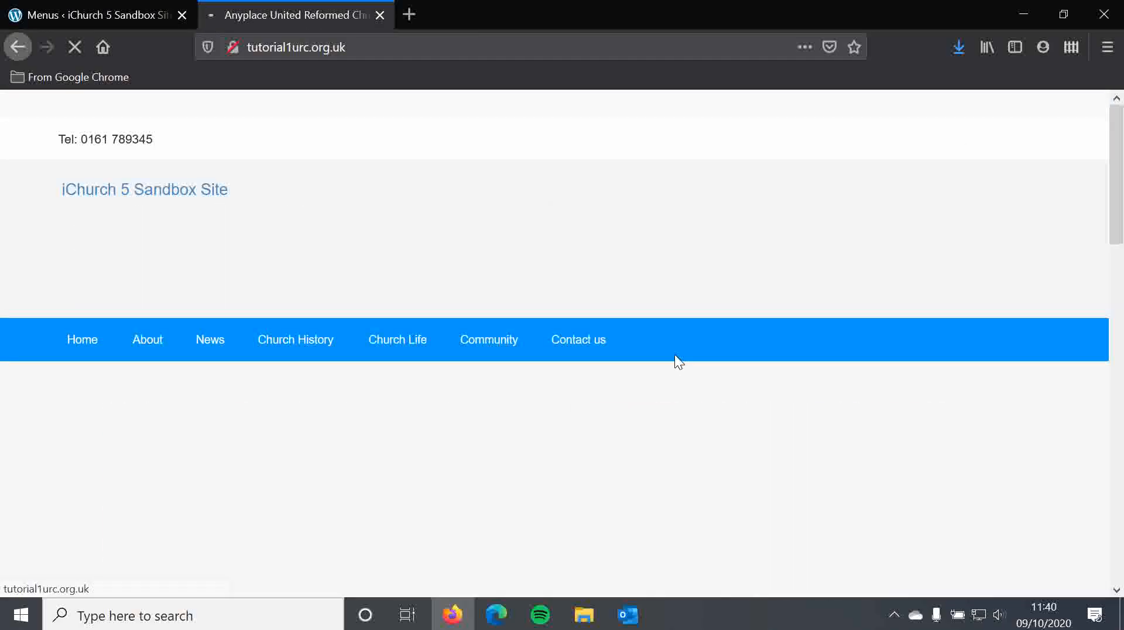
pyautogui.moveTo(646, 333)
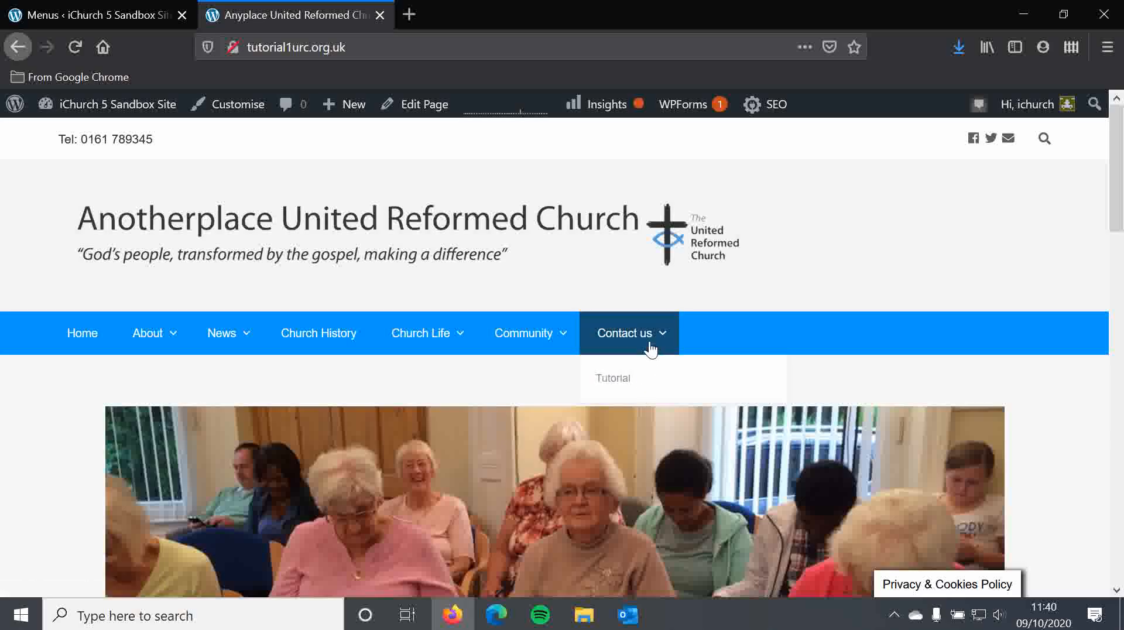
# Return to the menu editor and move Tutorial out from under Contact us using its item settings
pyautogui.click(41, 10)
pyautogui.scroll(-15, 749, 381)
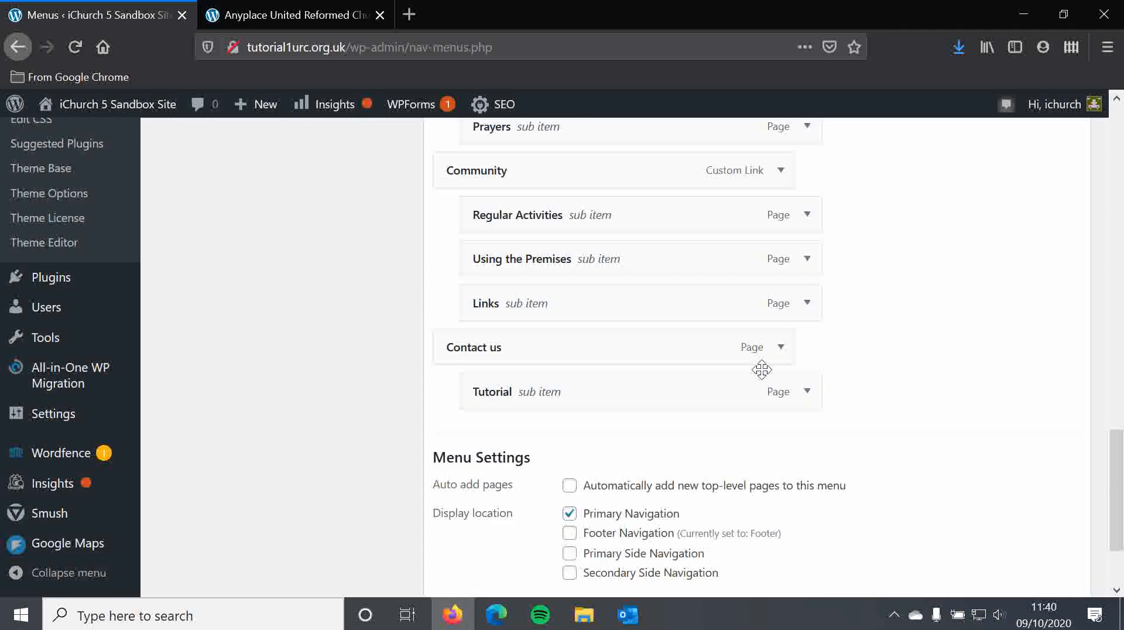
pyautogui.scroll(3, 541, 334)
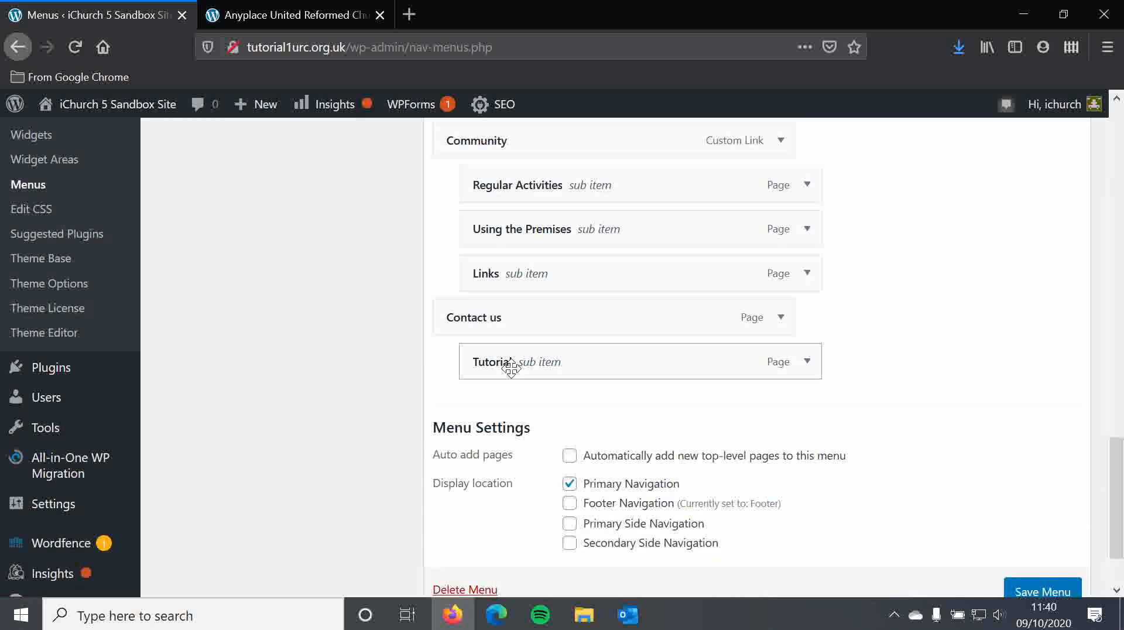
pyautogui.moveTo(512, 364)
pyautogui.mouseDown()
pyautogui.moveTo(494, 365)
pyautogui.moveTo(529, 364)
pyautogui.mouseUp()
pyautogui.moveTo(730, 366); pyautogui.dragTo(755, 367)
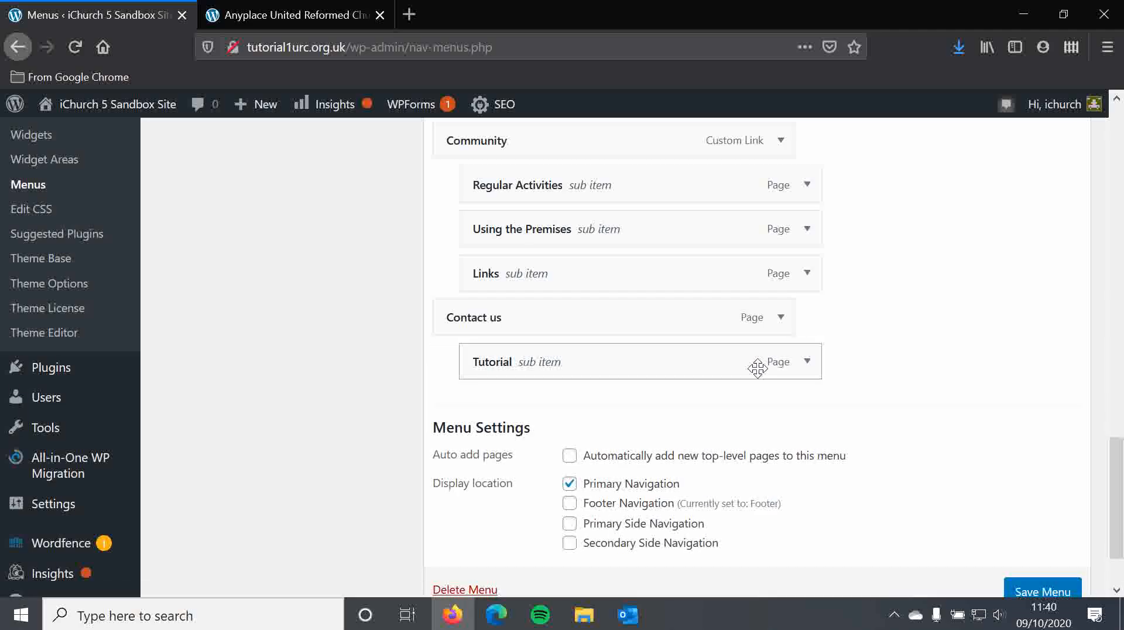
pyautogui.click(808, 362)
pyautogui.scroll(-3, 811, 368)
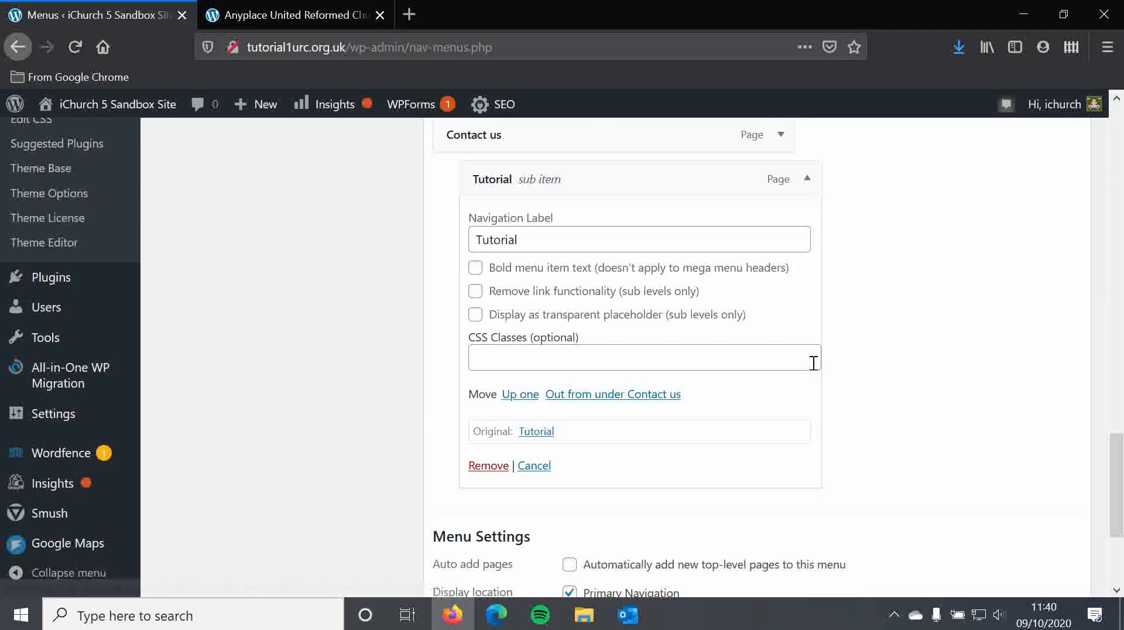
pyautogui.click(582, 397)
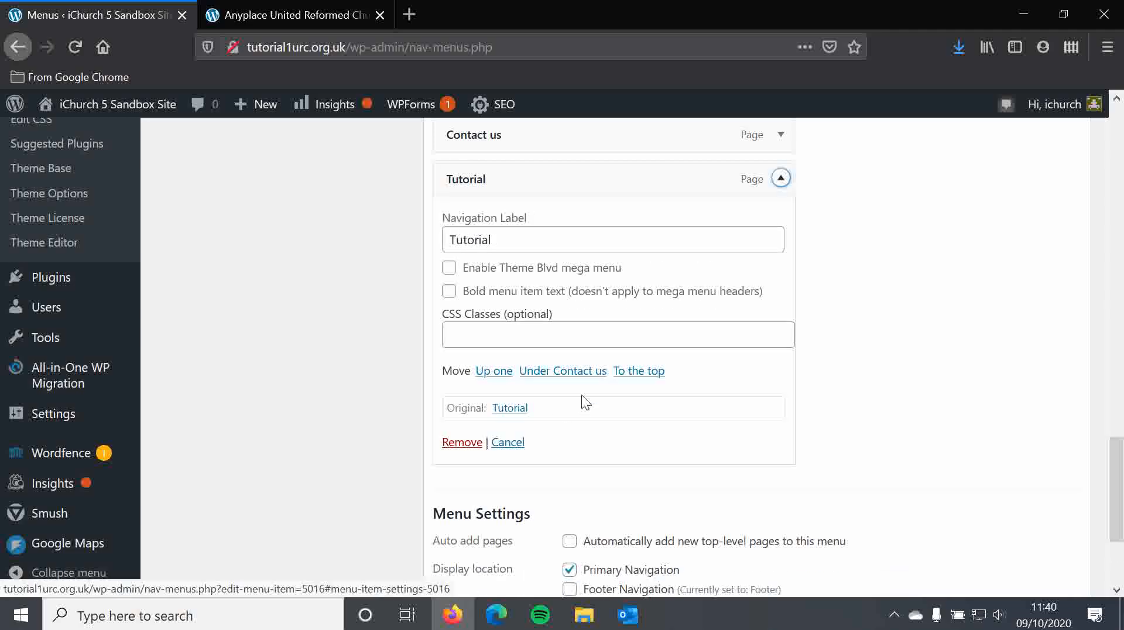
pyautogui.click(781, 178)
pyautogui.scroll(3, 841, 314)
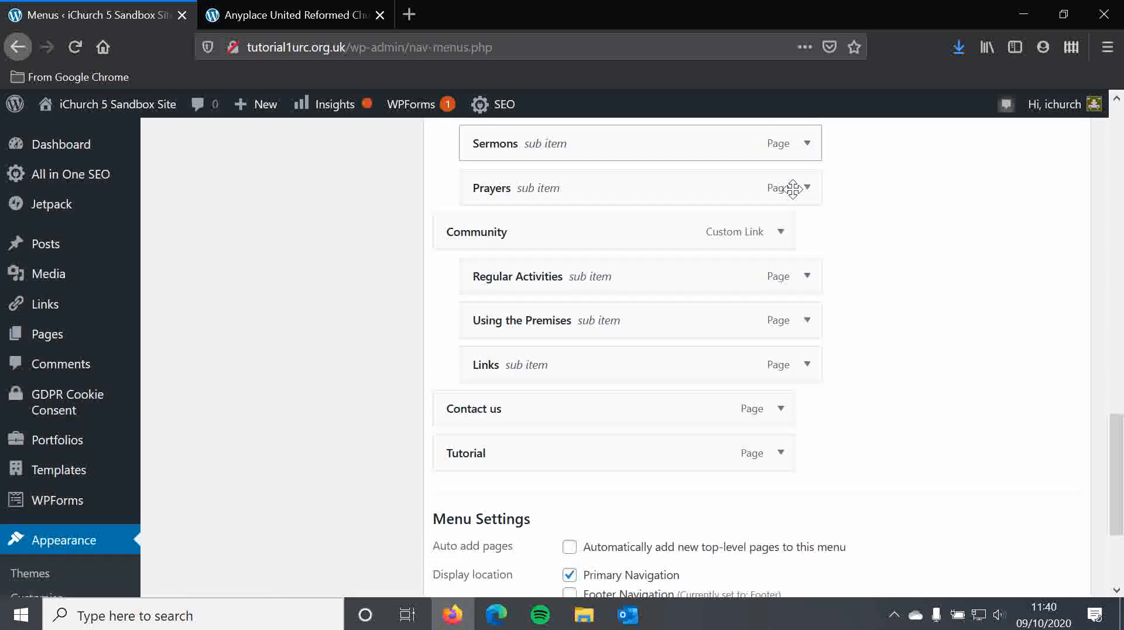
# Examine the item settings and move options of Regular Activities under Community, and collapse them again
pyautogui.scroll(2, 515, 293)
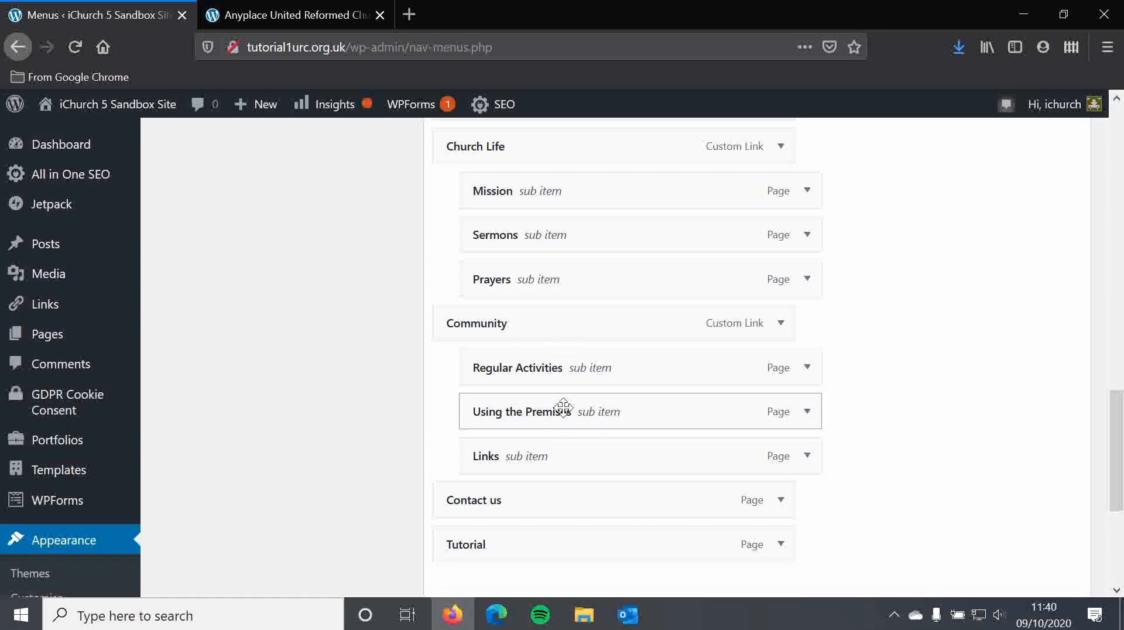
pyautogui.moveTo(535, 369)
pyautogui.mouseDown()
pyautogui.moveTo(534, 417)
pyautogui.moveTo(534, 369)
pyautogui.moveTo(515, 373)
pyautogui.mouseUp()
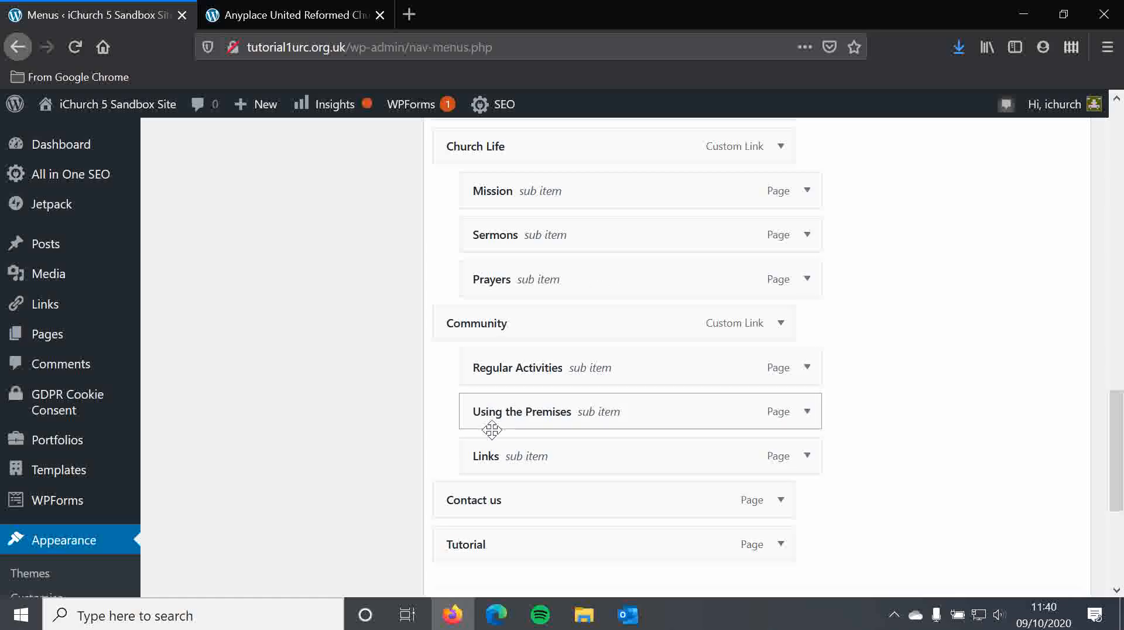
pyautogui.scroll(-2, 530, 396)
pyautogui.click(808, 283)
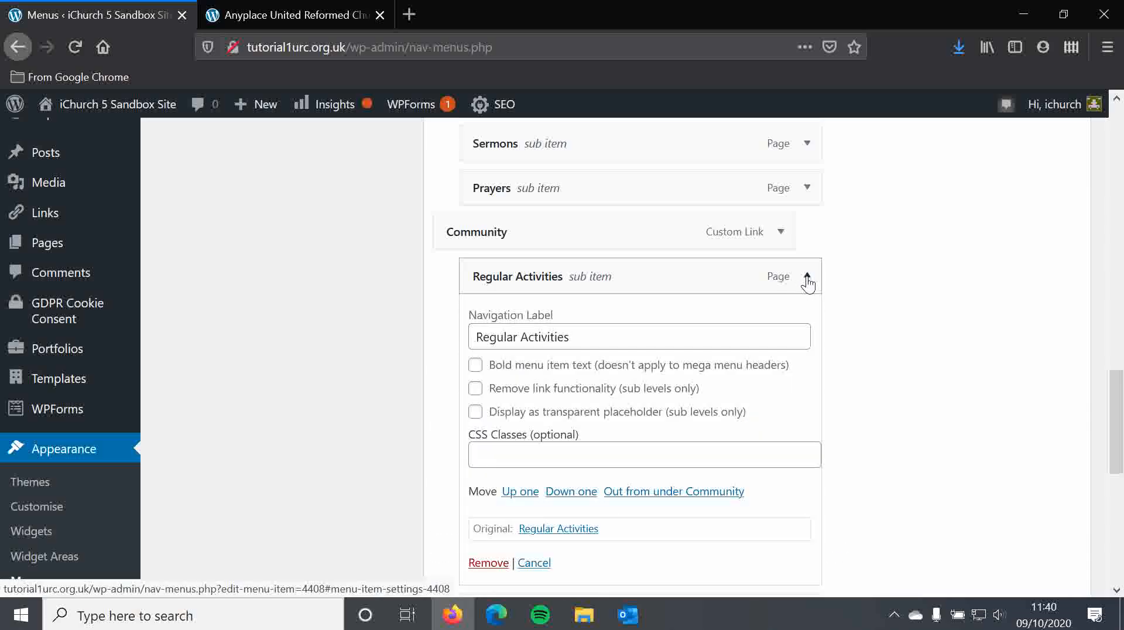
pyautogui.scroll(-1, 573, 311)
pyautogui.scroll(-1, 573, 311)
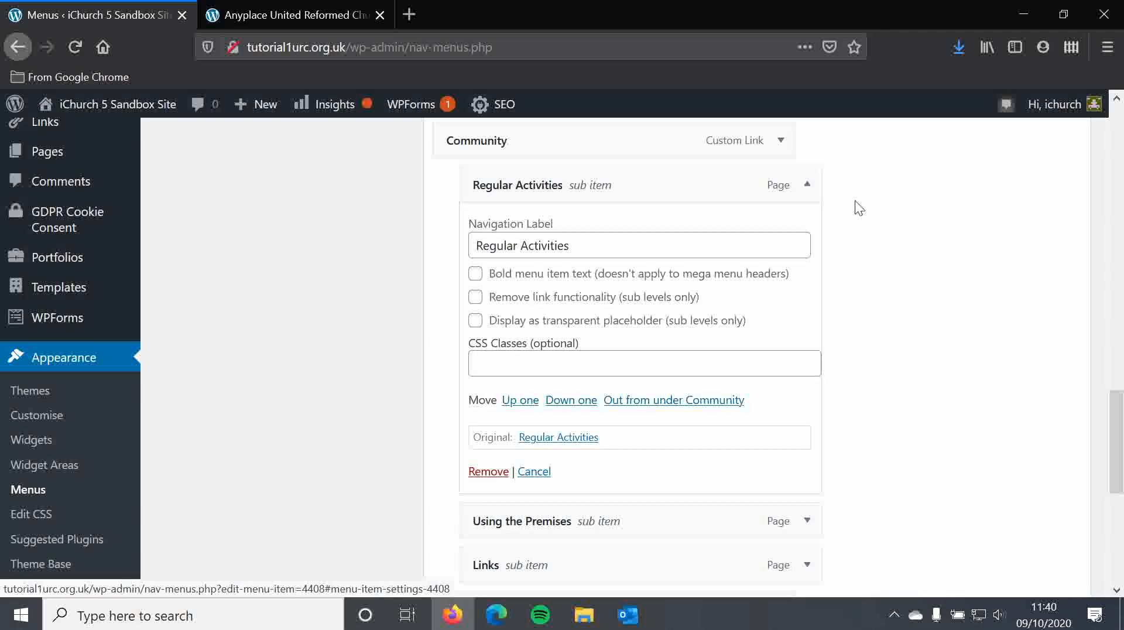
pyautogui.click(807, 185)
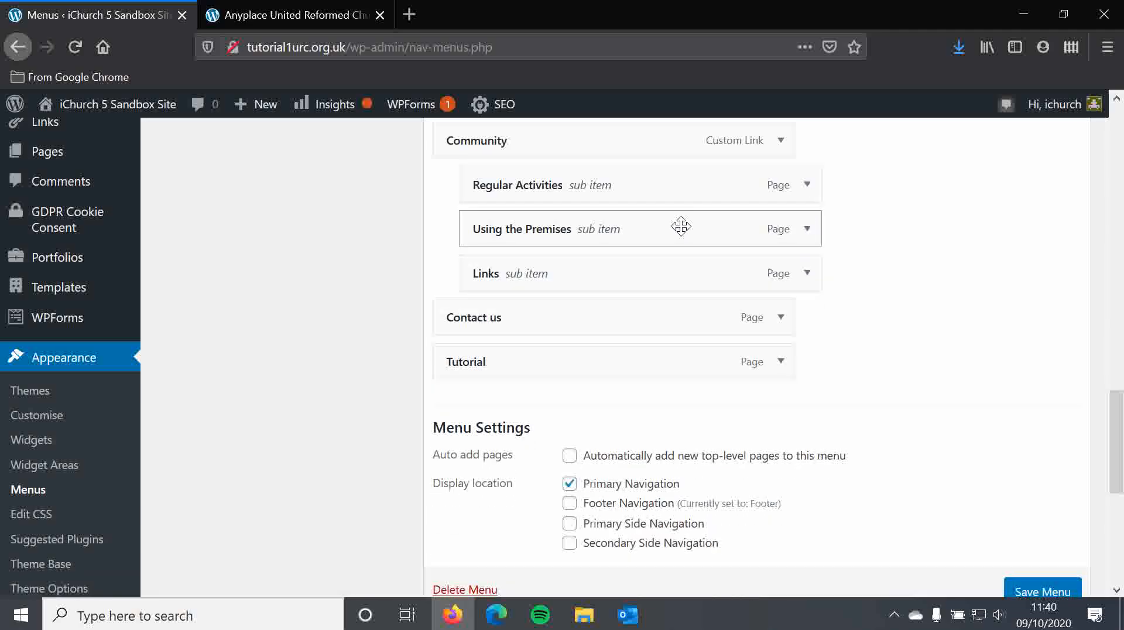
# Nest Using the Premises one level deeper under Regular Activities, and restore it as a direct sub item of Community
pyautogui.moveTo(660, 241); pyautogui.dragTo(605, 229)
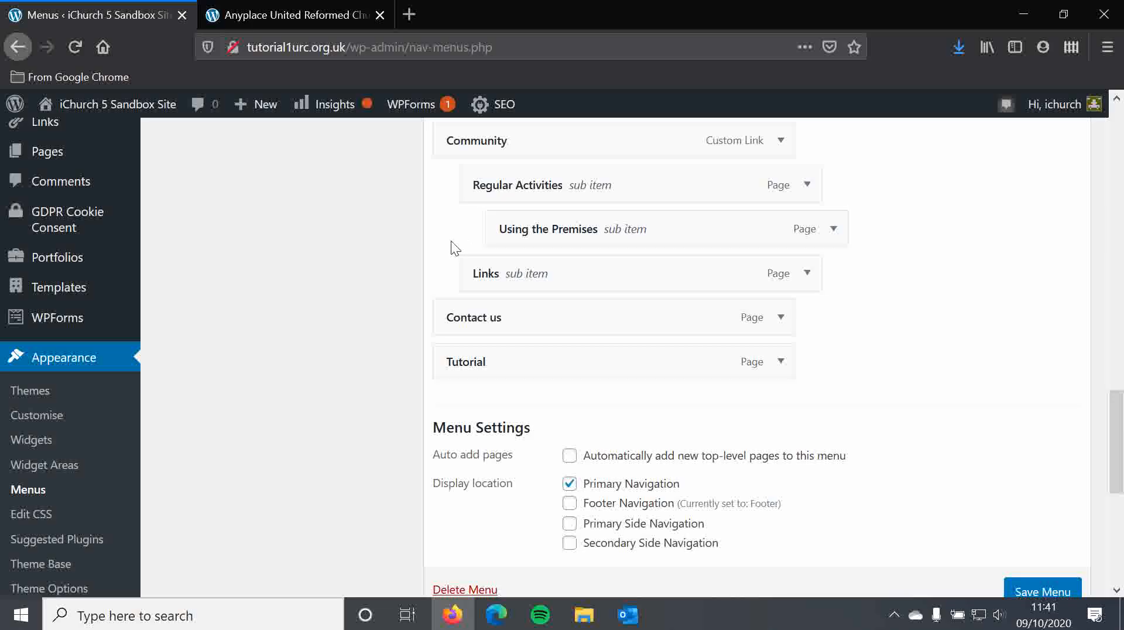
pyautogui.scroll(3, 316, 275)
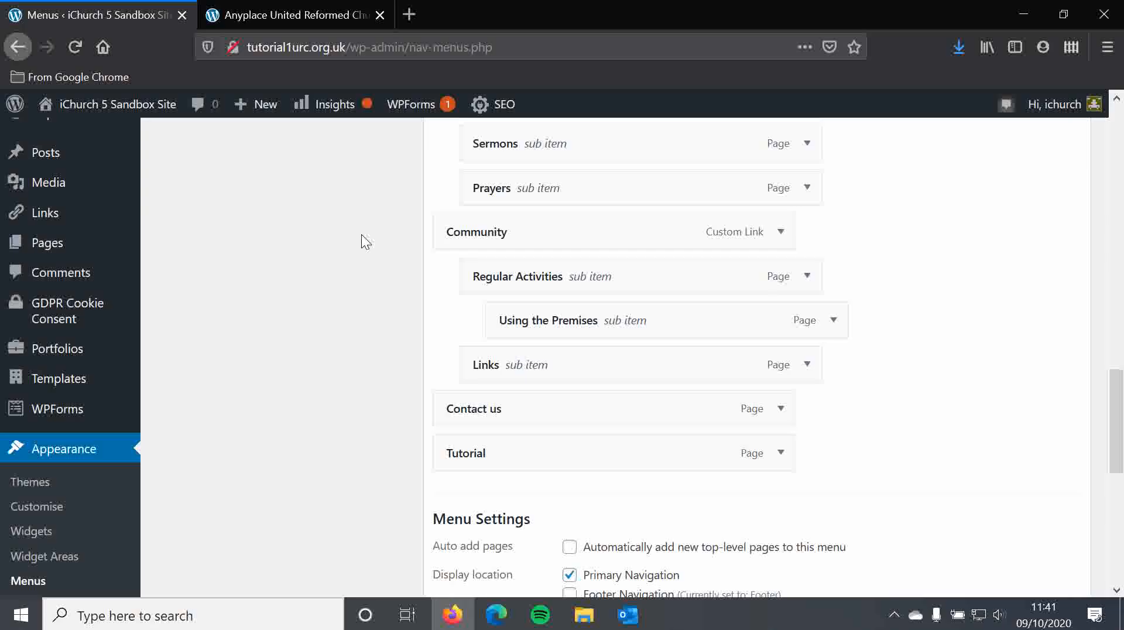
pyautogui.moveTo(626, 322); pyautogui.dragTo(597, 319)
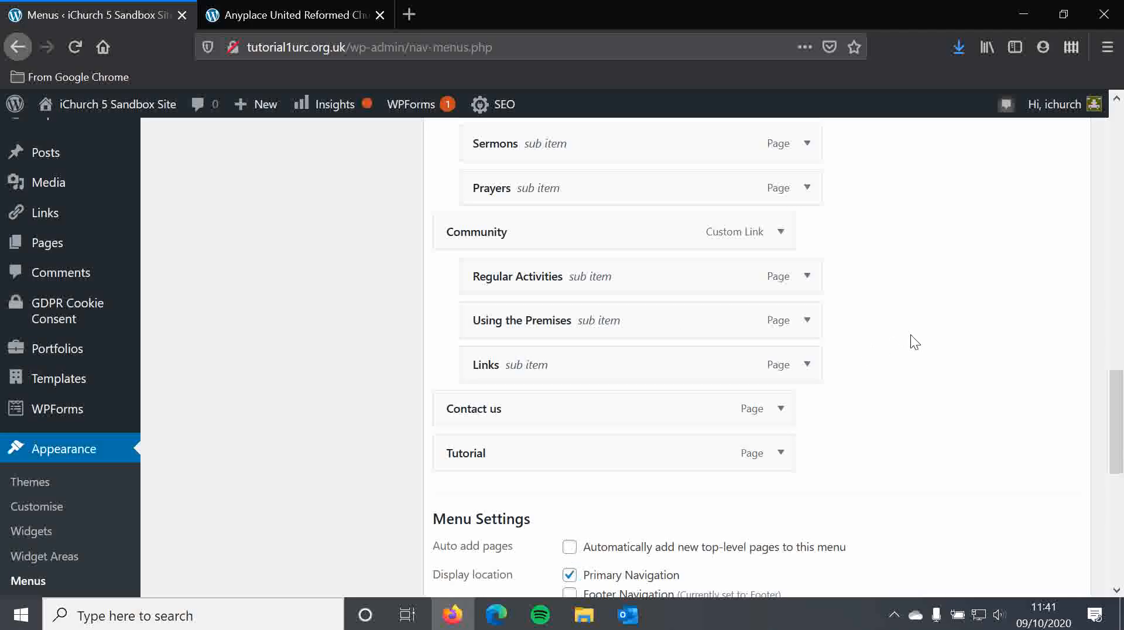
# Review the upper part of the menu structure, and display the About submenu on the live site for comparison
pyautogui.scroll(3, 911, 334)
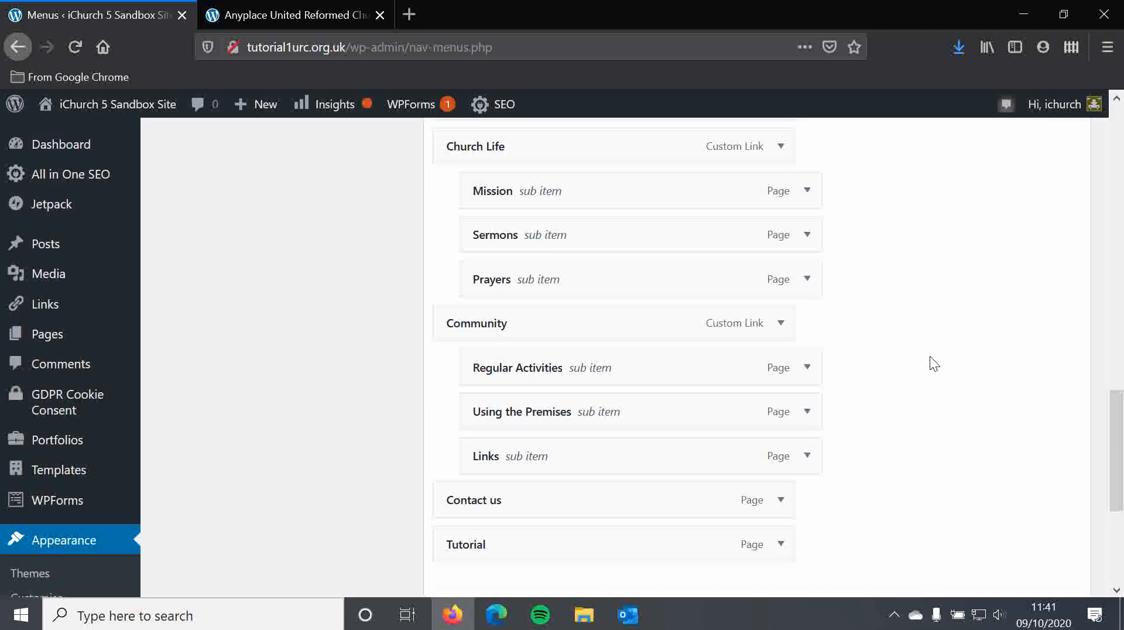
pyautogui.scroll(10, 929, 357)
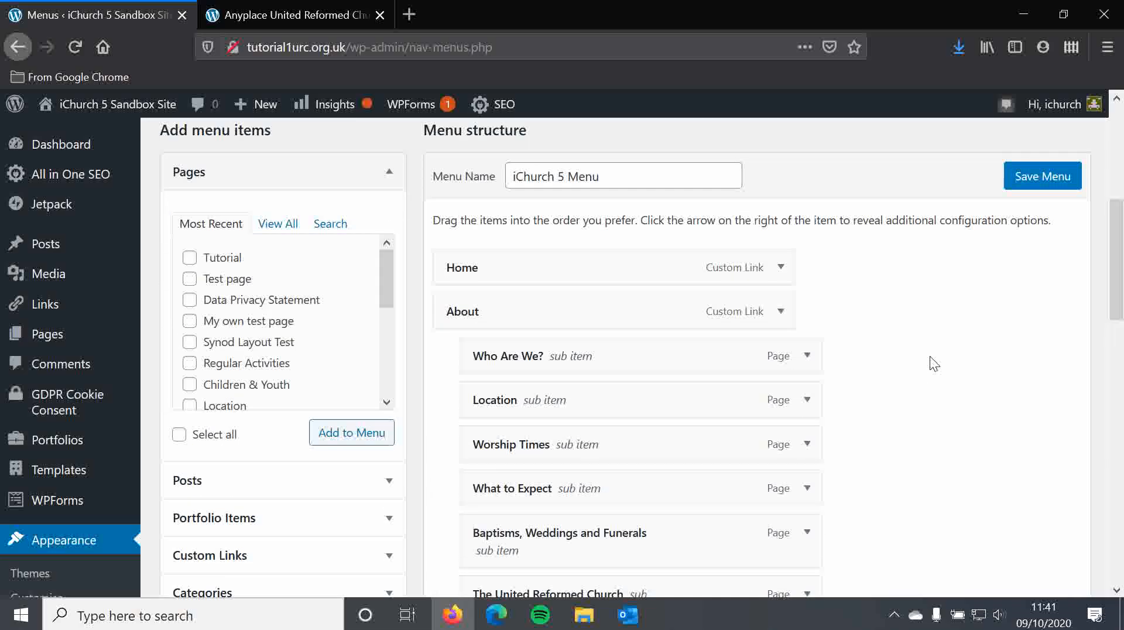
pyautogui.scroll(5, 930, 356)
pyautogui.scroll(-5, 930, 356)
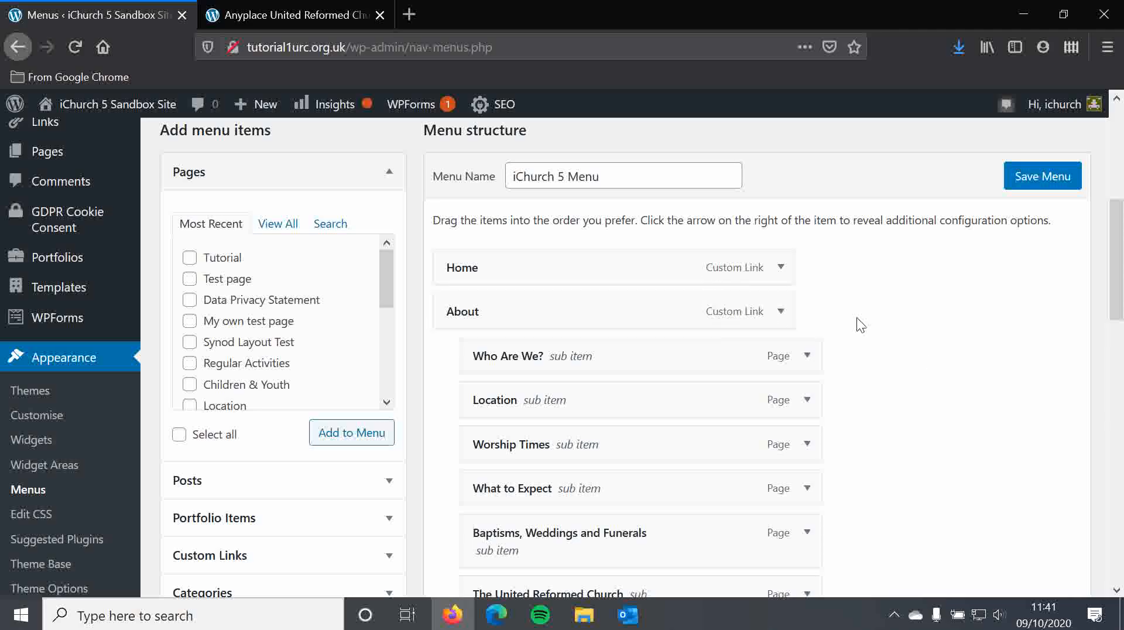
pyautogui.scroll(-3, 855, 296)
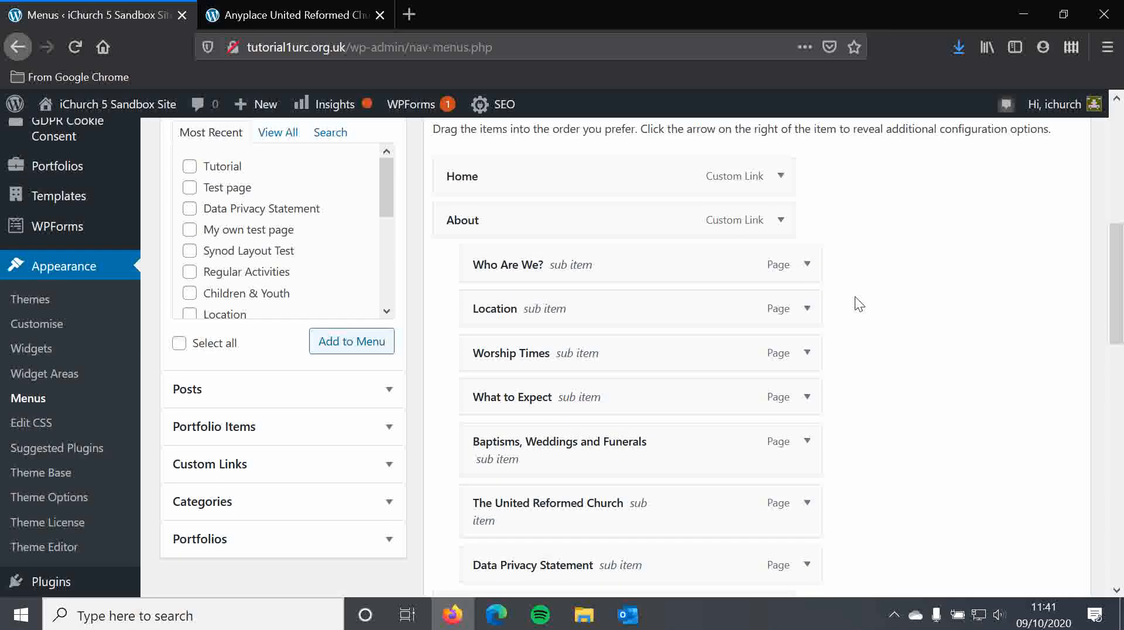
pyautogui.scroll(3, 855, 296)
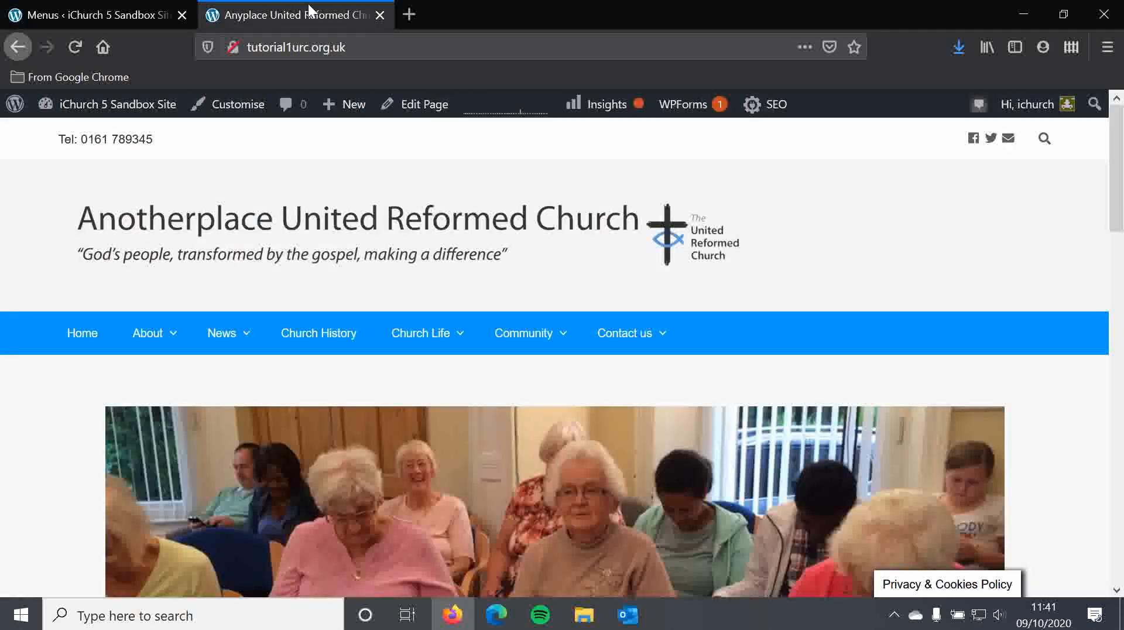
pyautogui.click(305, 13)
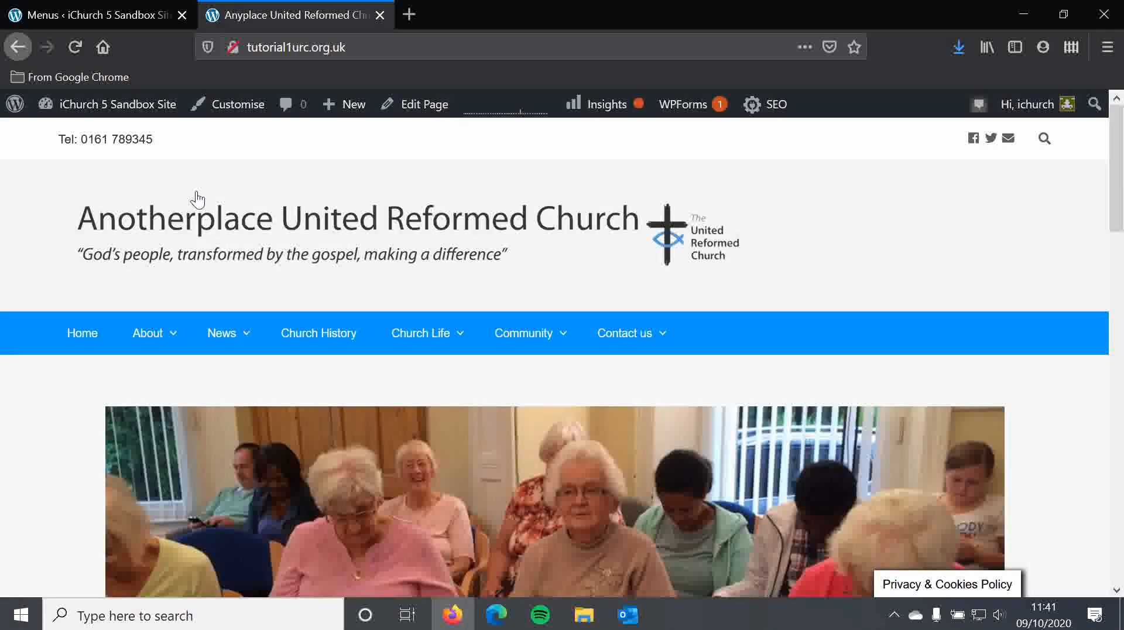
pyautogui.click(159, 339)
pyautogui.moveTo(171, 342)
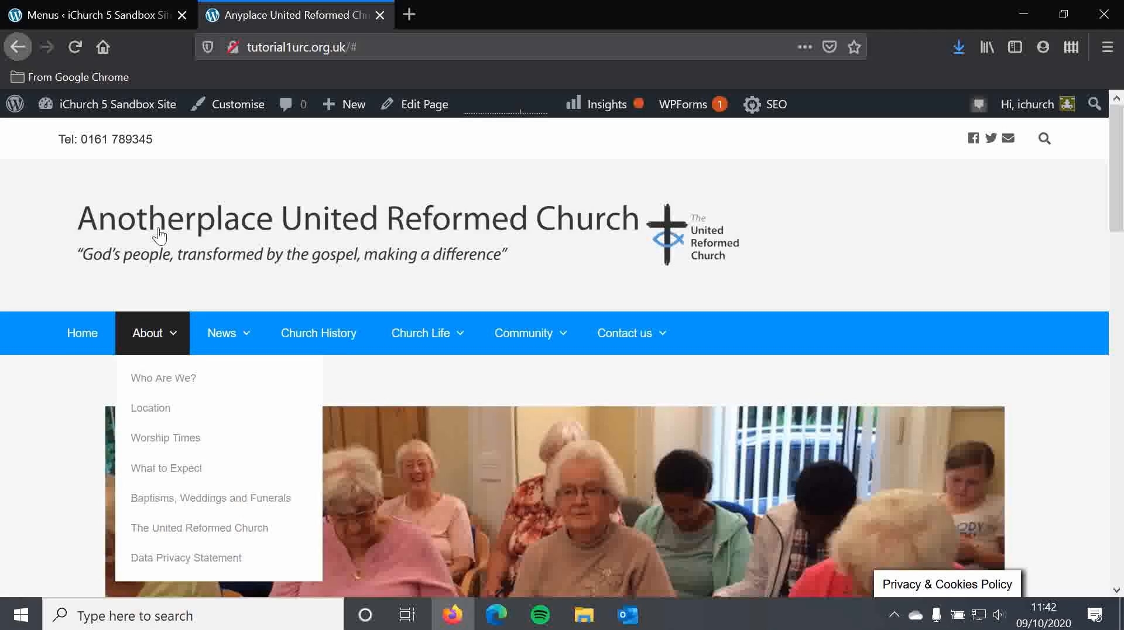
# Return to the menu editor and add a custom link with URL "#" and link text "Test" to the menu
pyautogui.click(109, 16)
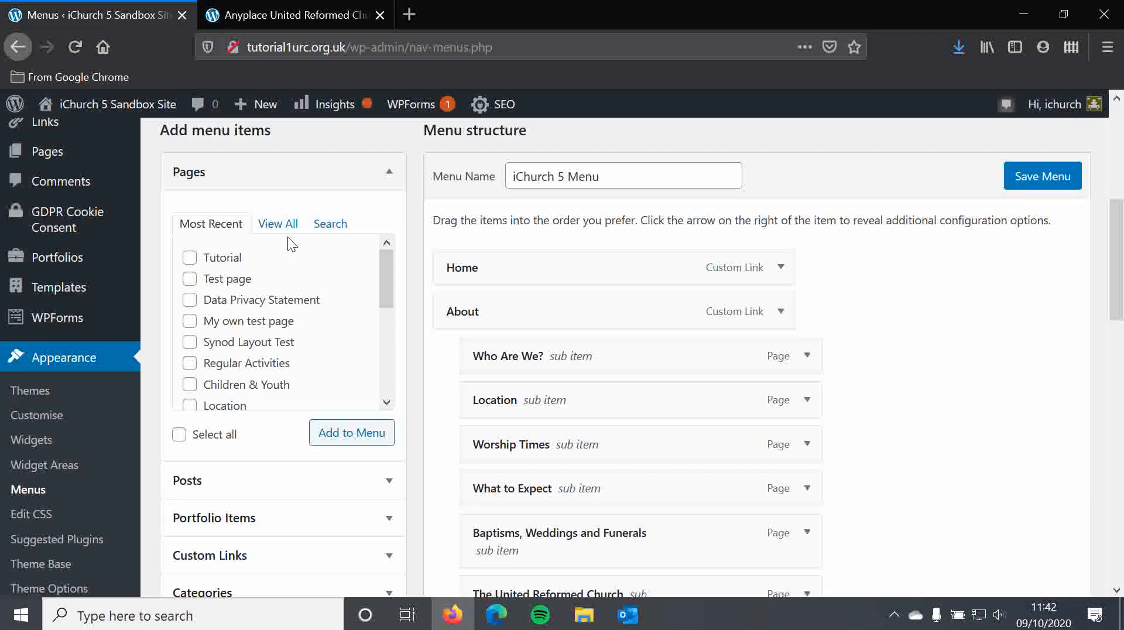
pyautogui.scroll(-3, 416, 334)
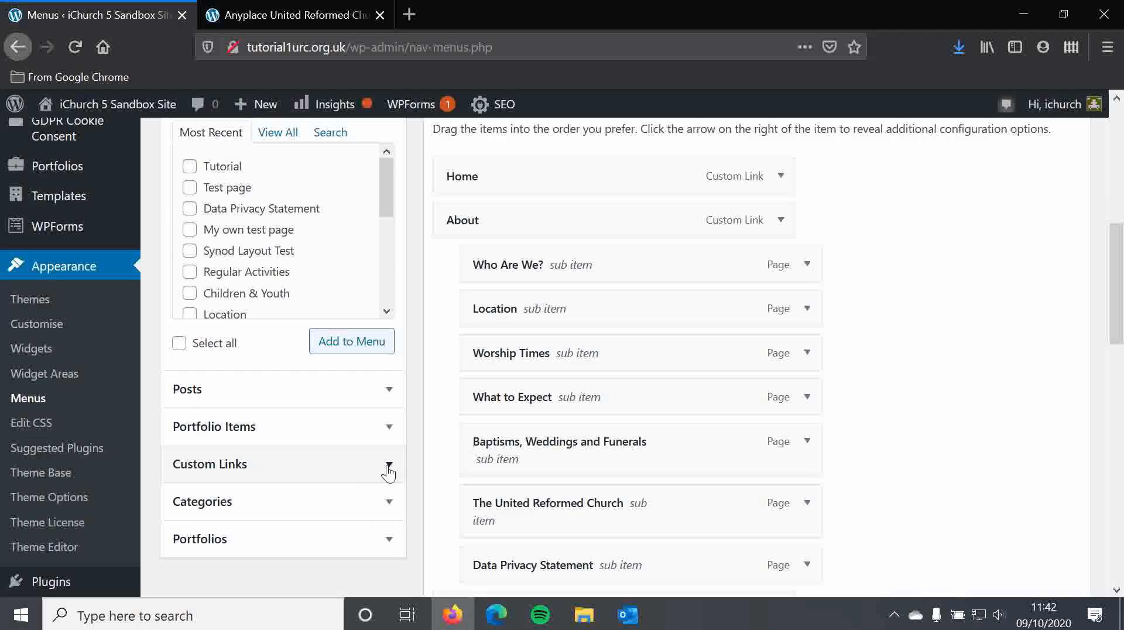
pyautogui.click(388, 468)
pyautogui.scroll(3, 375, 422)
pyautogui.click(304, 341)
pyautogui.moveTo(189, 345); pyautogui.dragTo(176, 346)
pyautogui.click(233, 346)
pyautogui.click(254, 341)
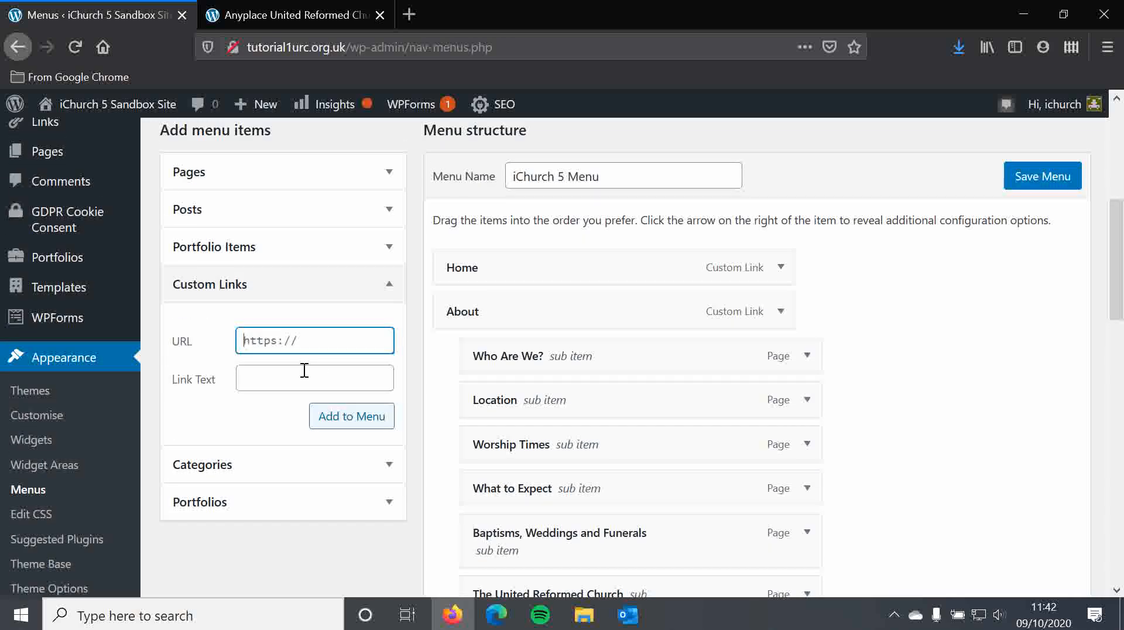
pyautogui.write('#')
pyautogui.click(304, 370)
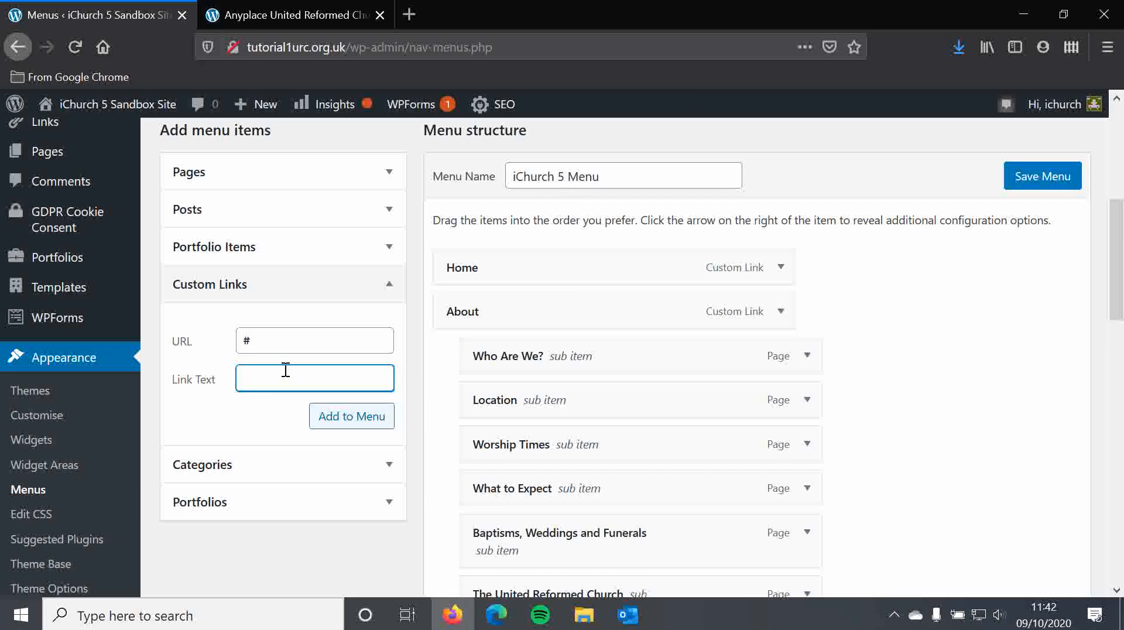
pyautogui.write('st')
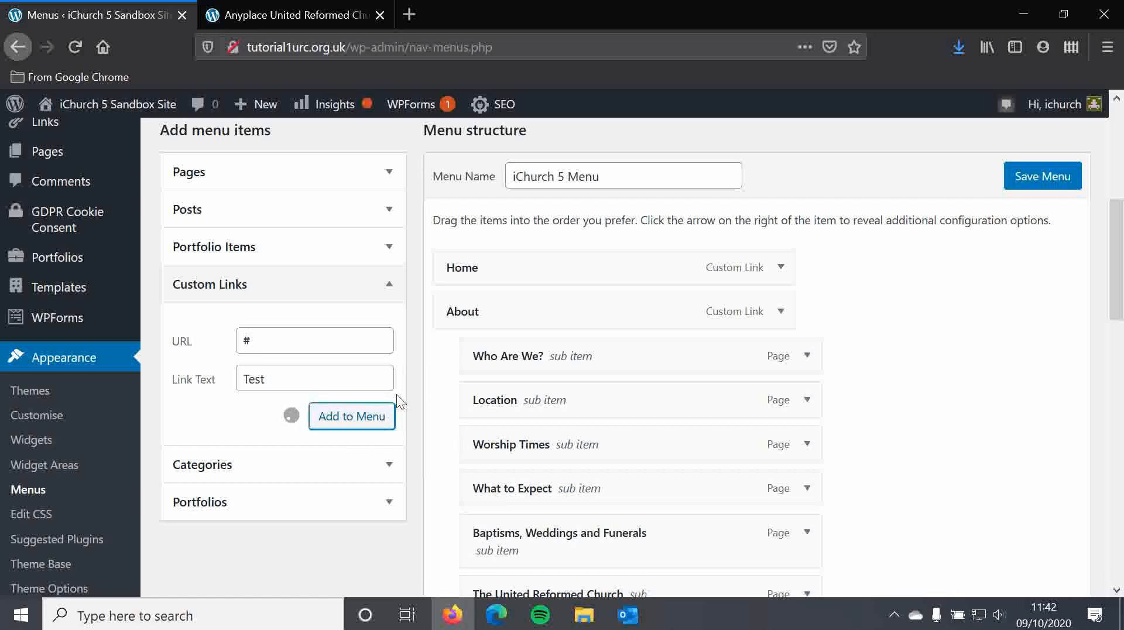
# Rearrange the Test and Tutorial items at the end of the menu structure and save the menu
pyautogui.scroll(-10, 409, 381)
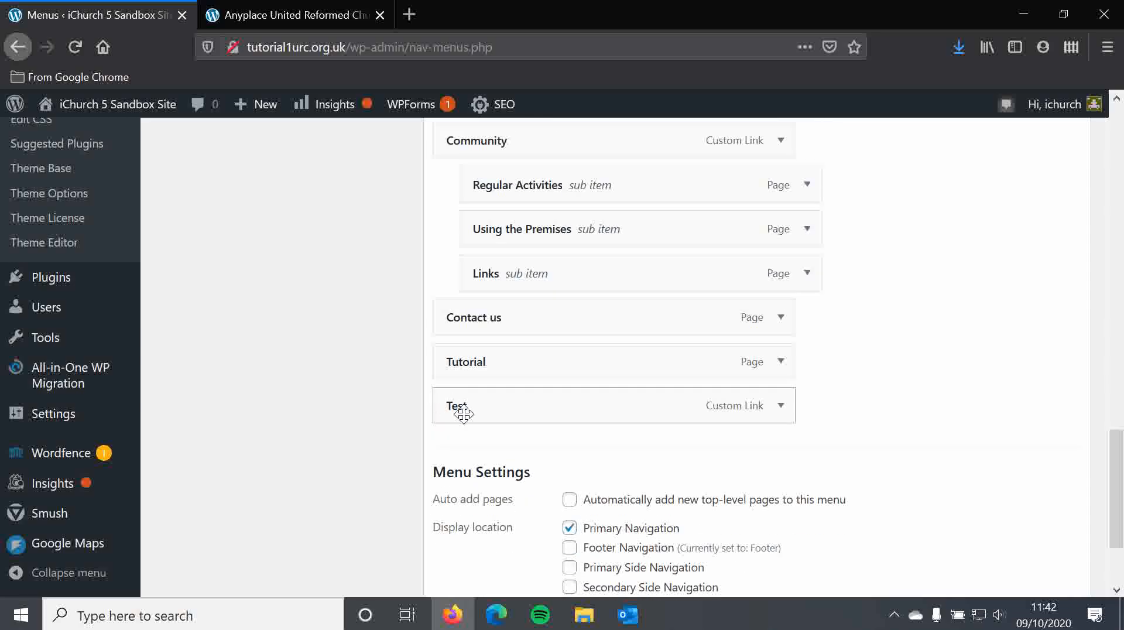
pyautogui.moveTo(491, 381); pyautogui.dragTo(529, 404)
pyautogui.scroll(-2, 954, 371)
pyautogui.click(1019, 501)
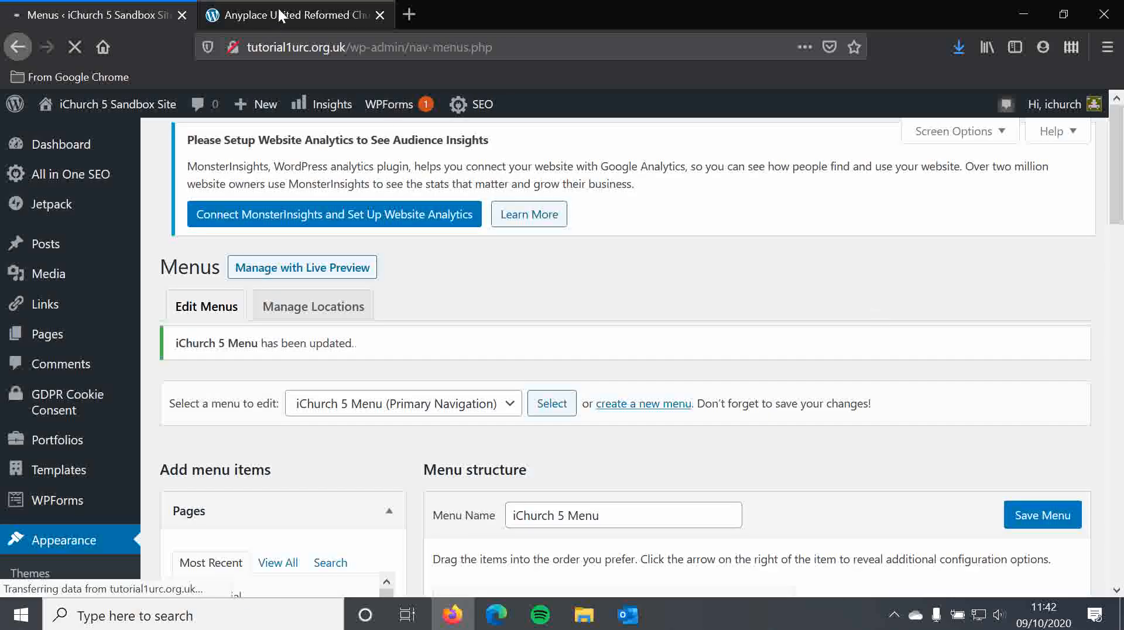
# Reload the live site and display the Test item's submenu in the navigation bar
pyautogui.click(277, 13)
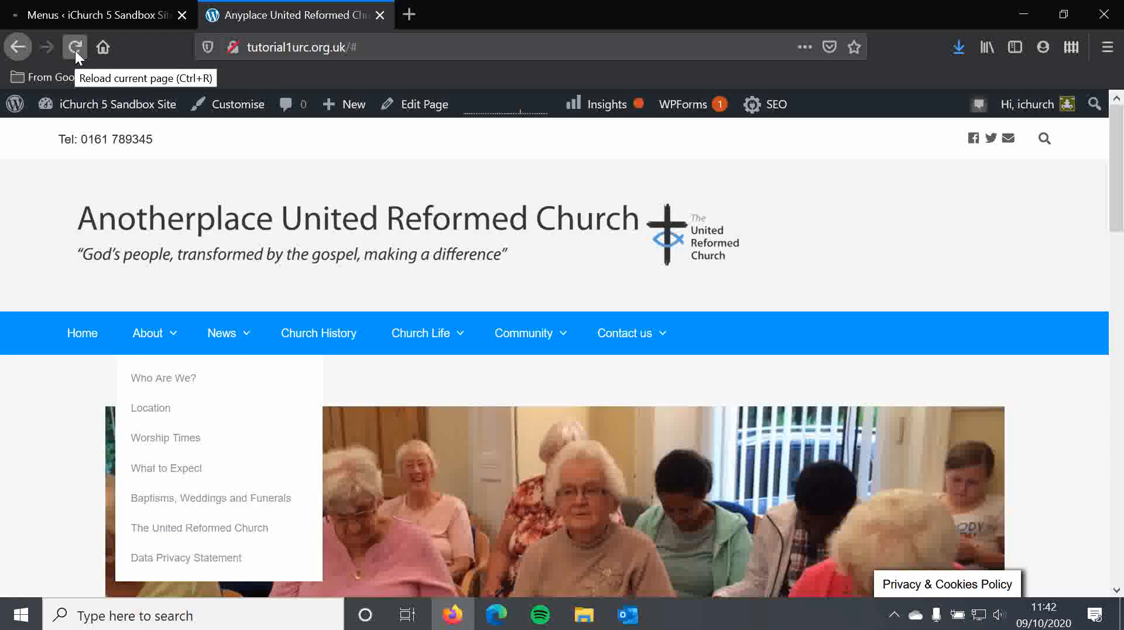
pyautogui.click(72, 45)
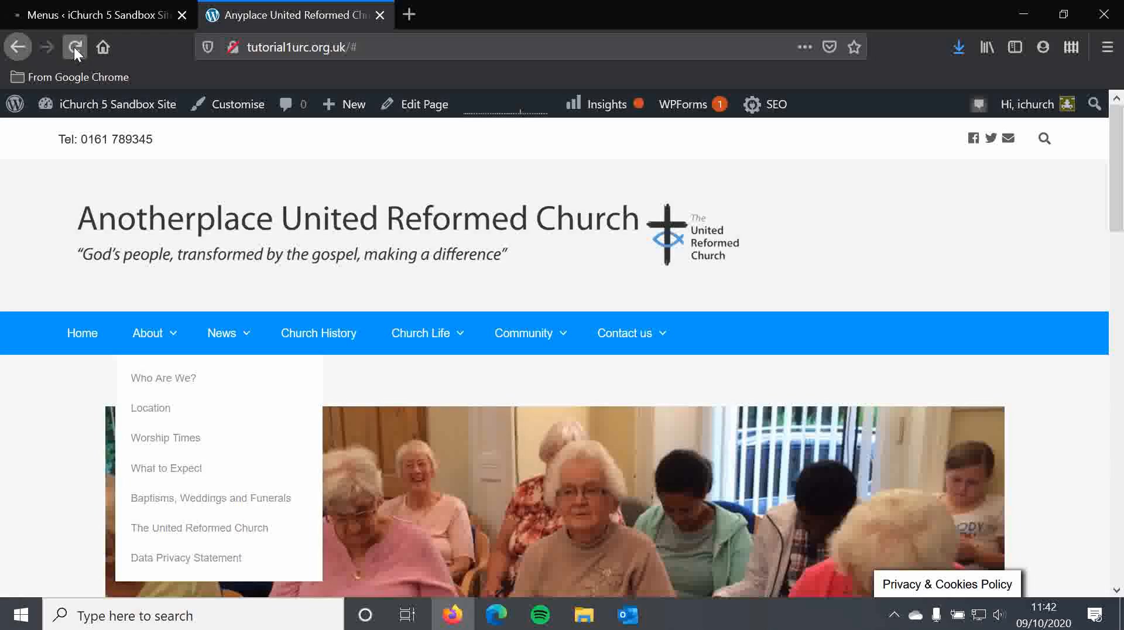
pyautogui.click(74, 47)
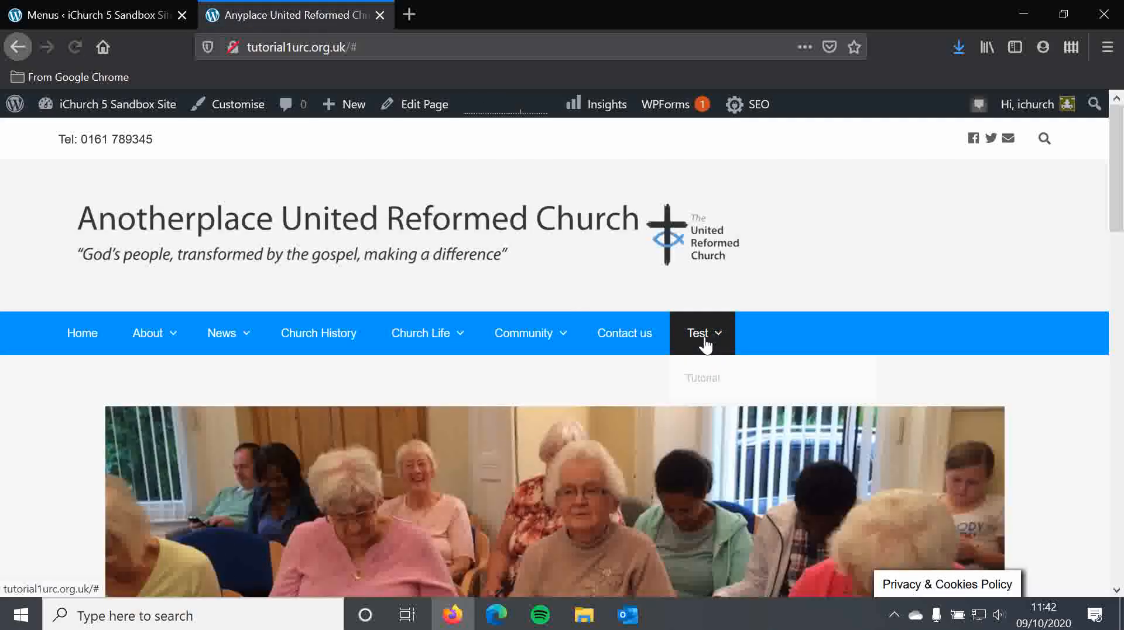
pyautogui.moveTo(700, 342)
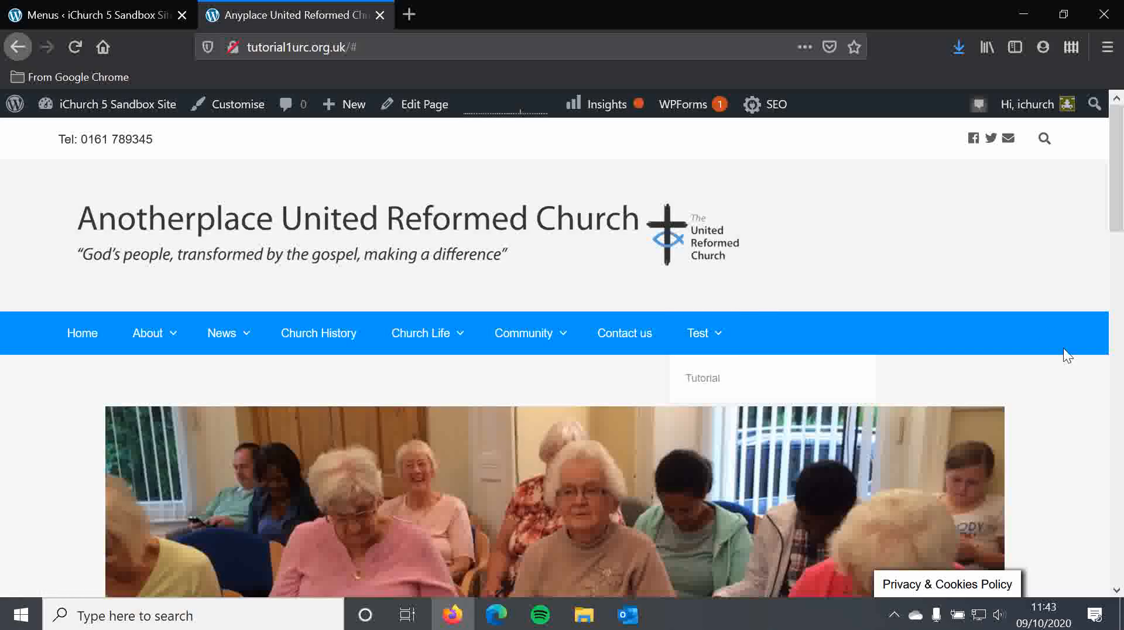
# Return to the menu editor and examine the settings of the About custom link, collapsing them again
pyautogui.click(2, 6)
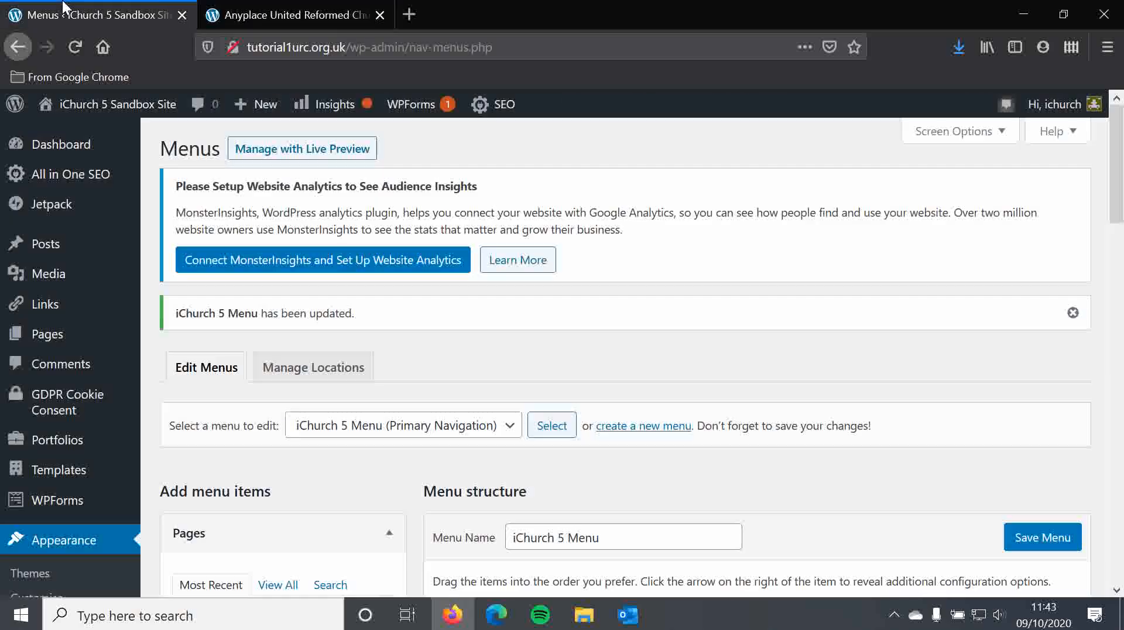
pyautogui.scroll(-3, 552, 326)
pyautogui.scroll(-4, 553, 325)
pyautogui.scroll(2, 444, 317)
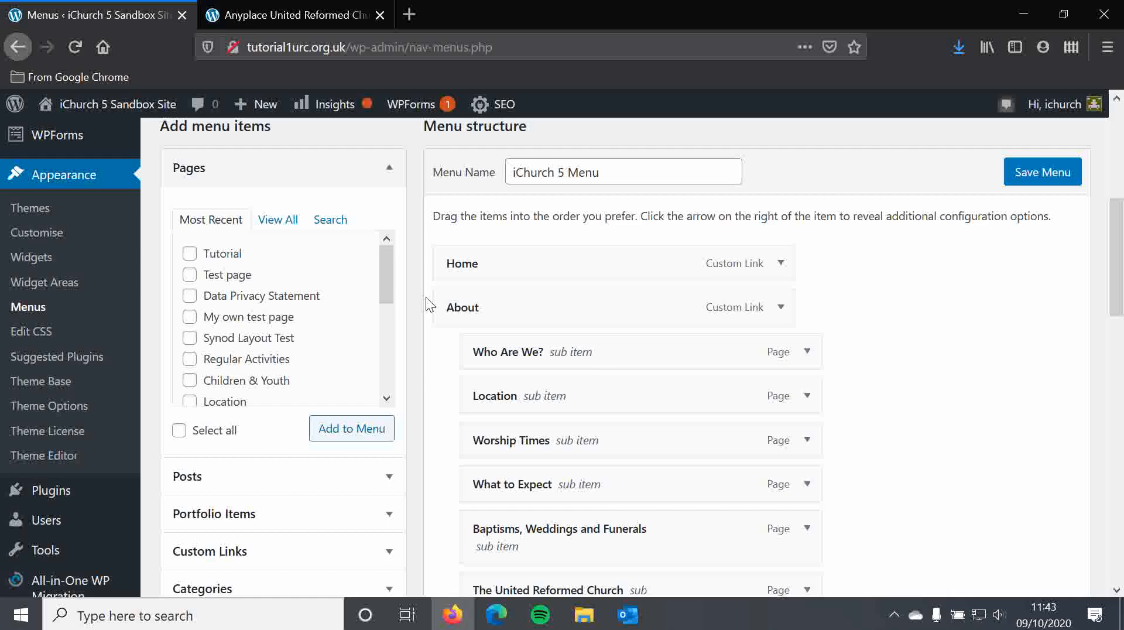
pyautogui.click(780, 308)
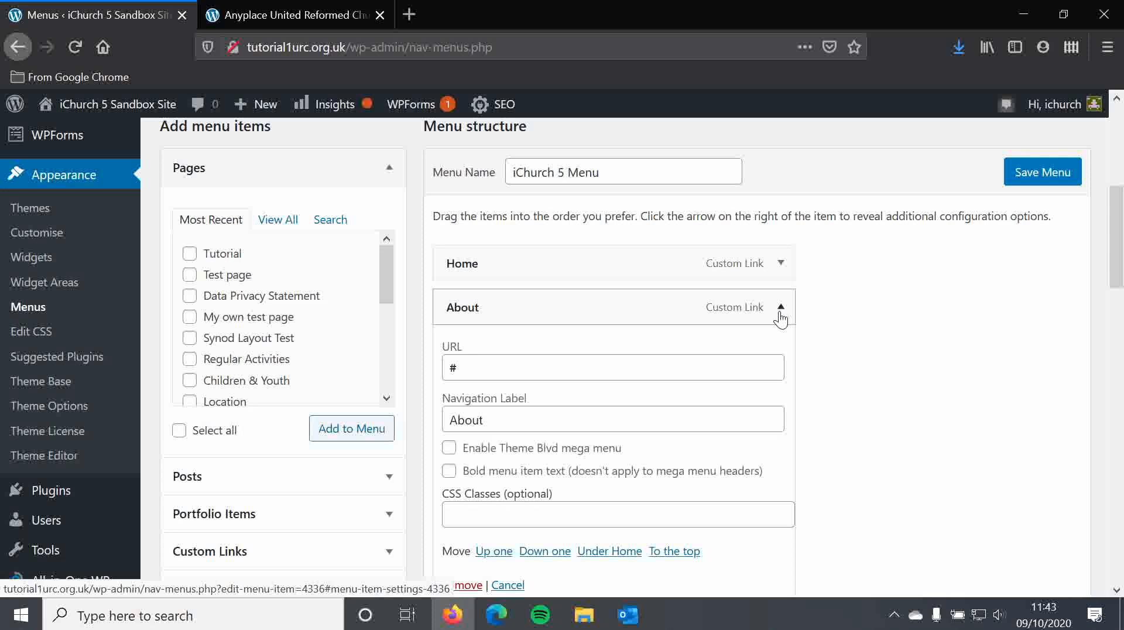
pyautogui.click(780, 307)
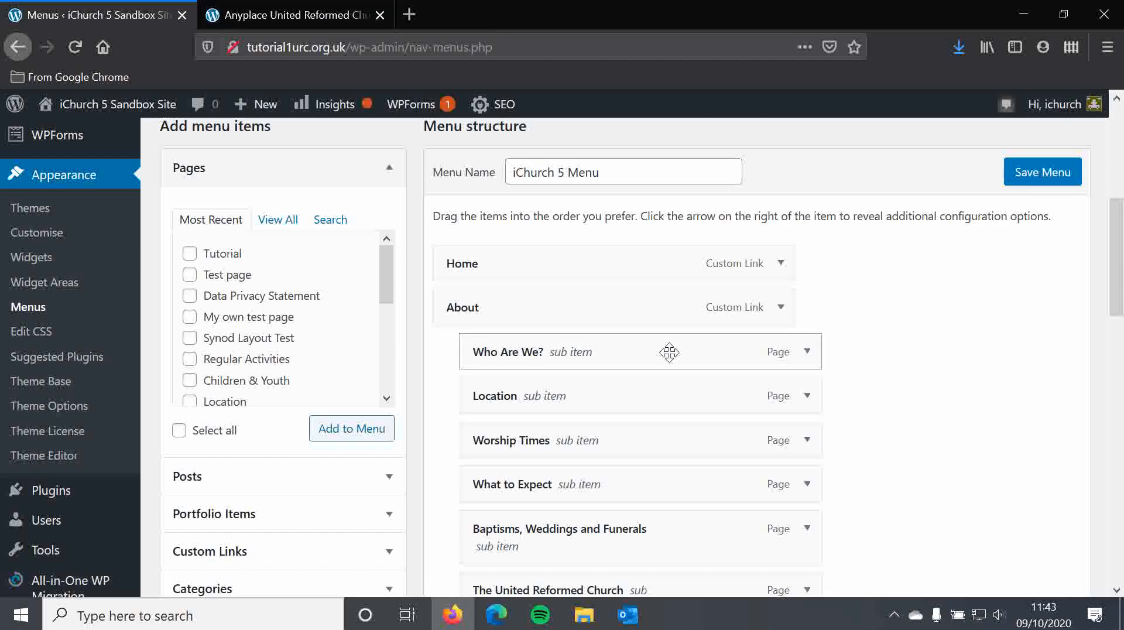
pyautogui.scroll(-2, 862, 362)
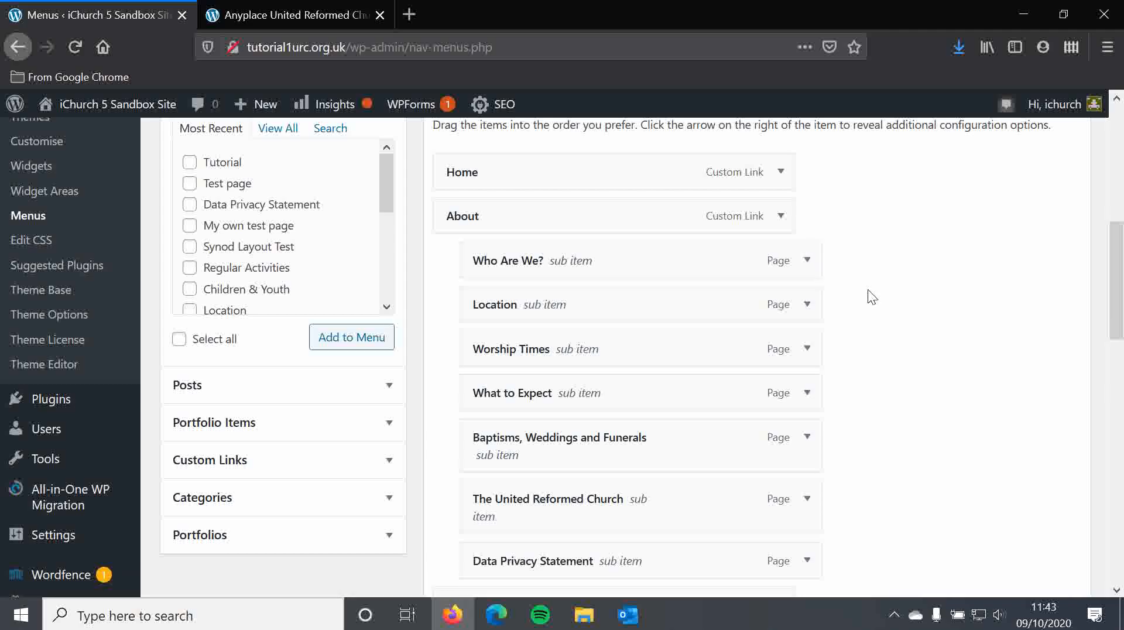
# Clear the URL of the About custom link in the menu structure
pyautogui.scroll(2, 861, 293)
pyautogui.click(780, 306)
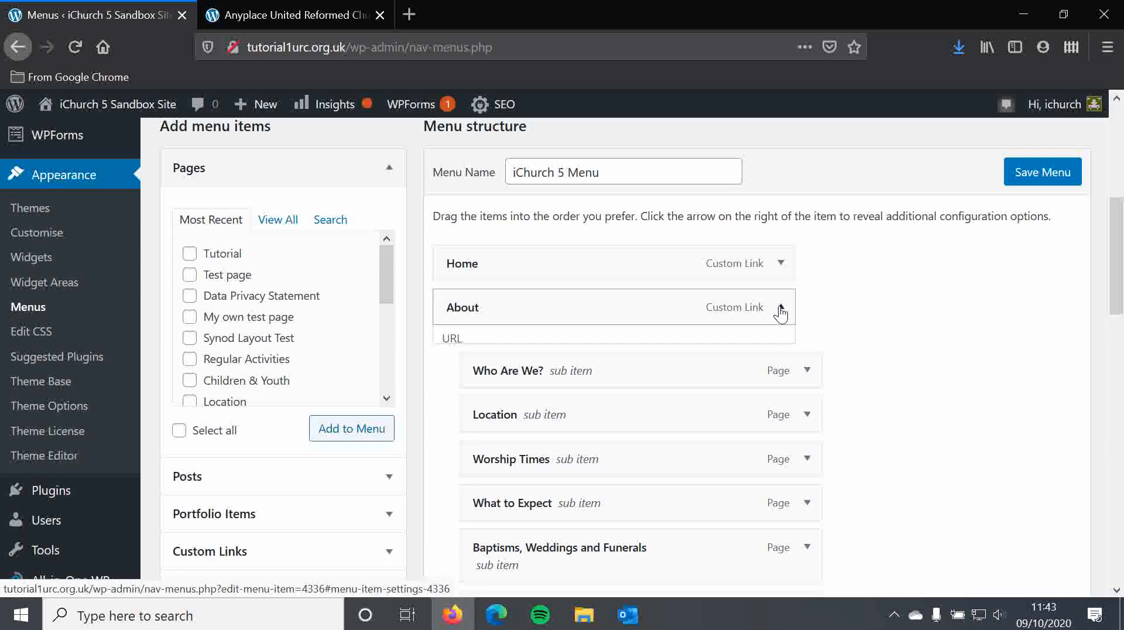
pyautogui.moveTo(473, 366); pyautogui.dragTo(442, 348)
pyautogui.click(491, 372)
pyautogui.press('BackSpace')
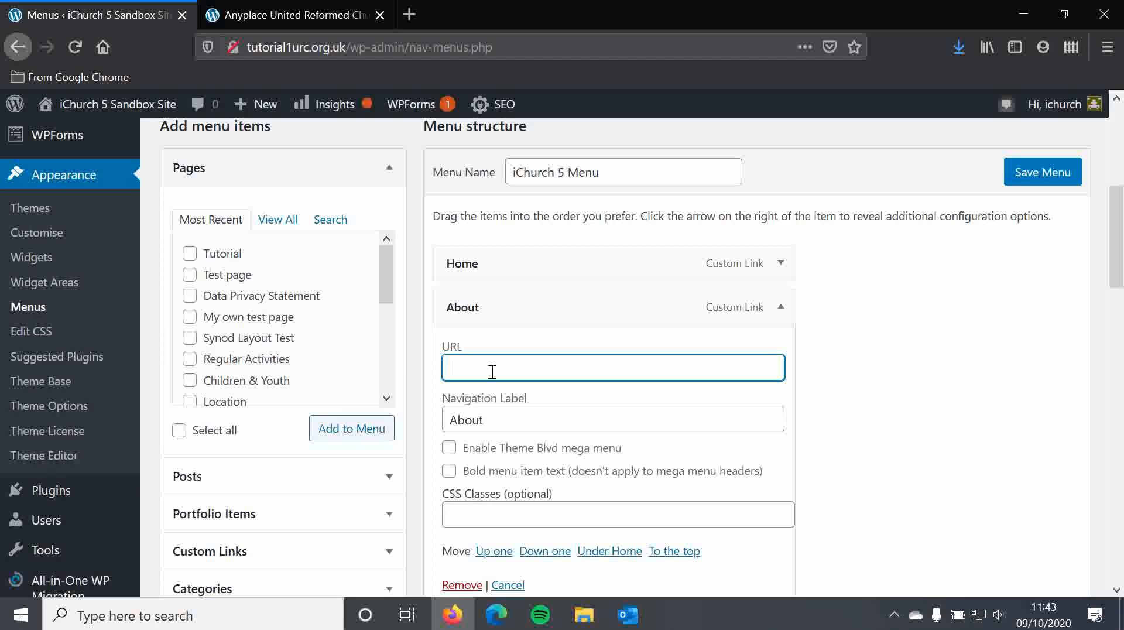
pyautogui.write('www.org.')
pyautogui.press('BackSpace')
pyautogui.press('BackSpace')
pyautogui.press('BackSpace')
pyautogui.press('BackSpace')
pyautogui.write('urc.org.uk')
pyautogui.moveTo(611, 367); pyautogui.dragTo(435, 361)
pyautogui.press('BackSpace')
pyautogui.click(419, 397)
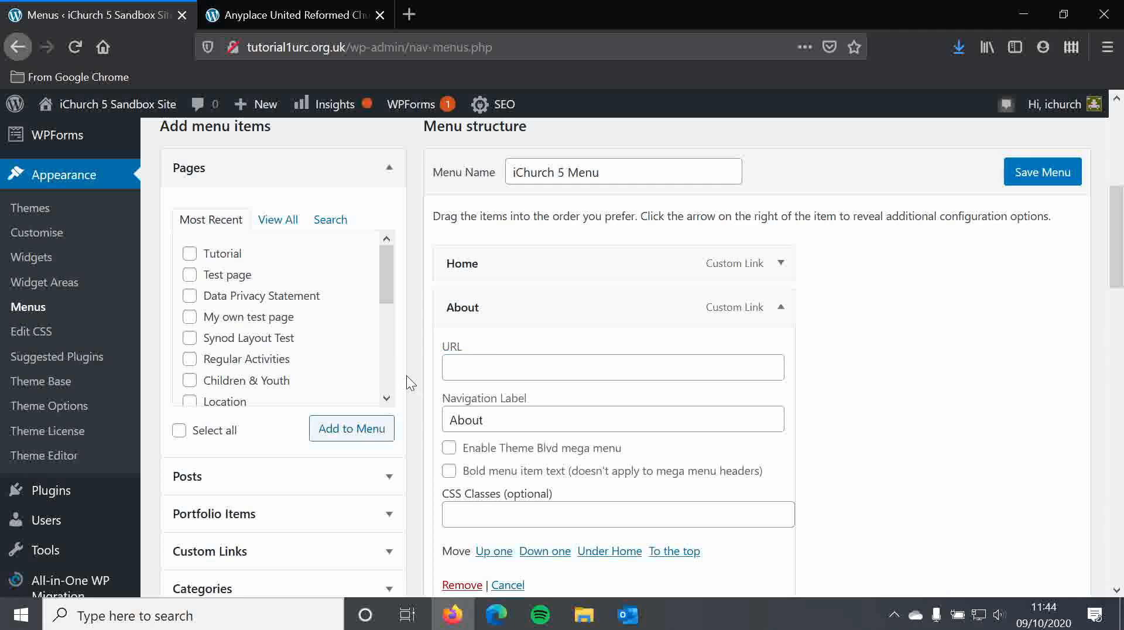
pyautogui.click(781, 307)
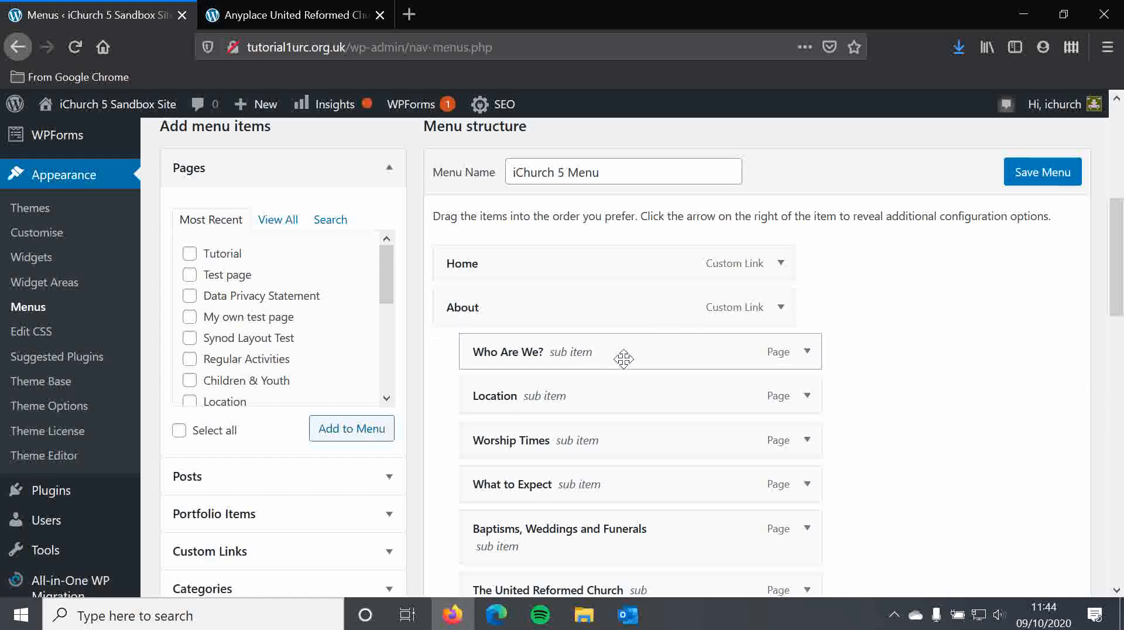
# Open the Who Are We? page from the About submenu on the live site and copy its web address
pyautogui.click(322, 5)
pyautogui.moveTo(150, 331)
pyautogui.click(162, 384)
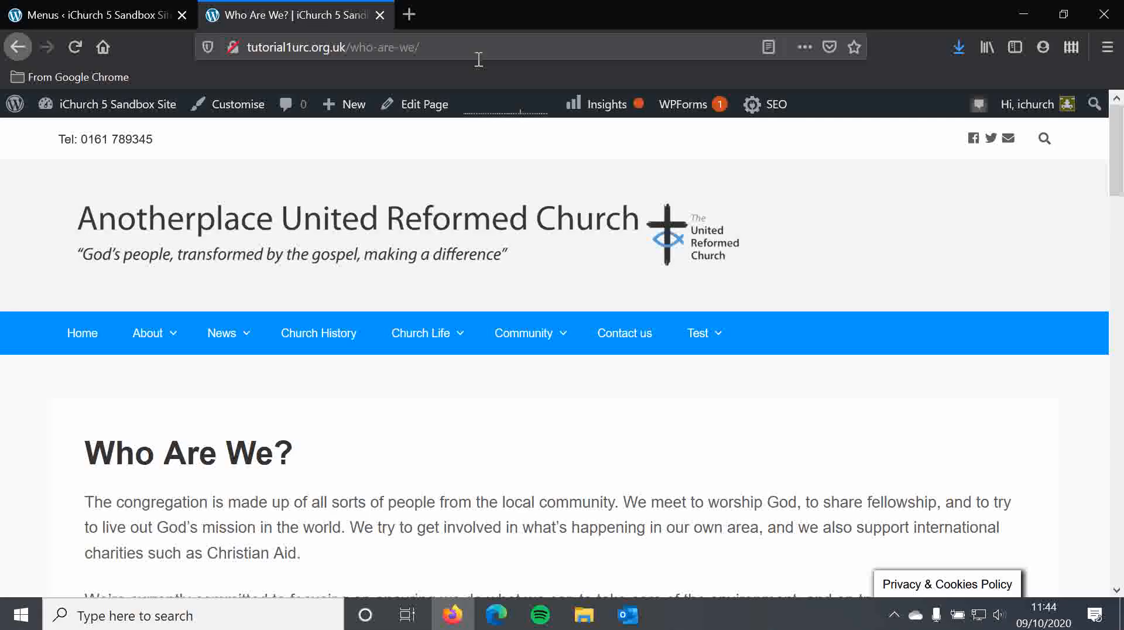
pyautogui.click(438, 48)
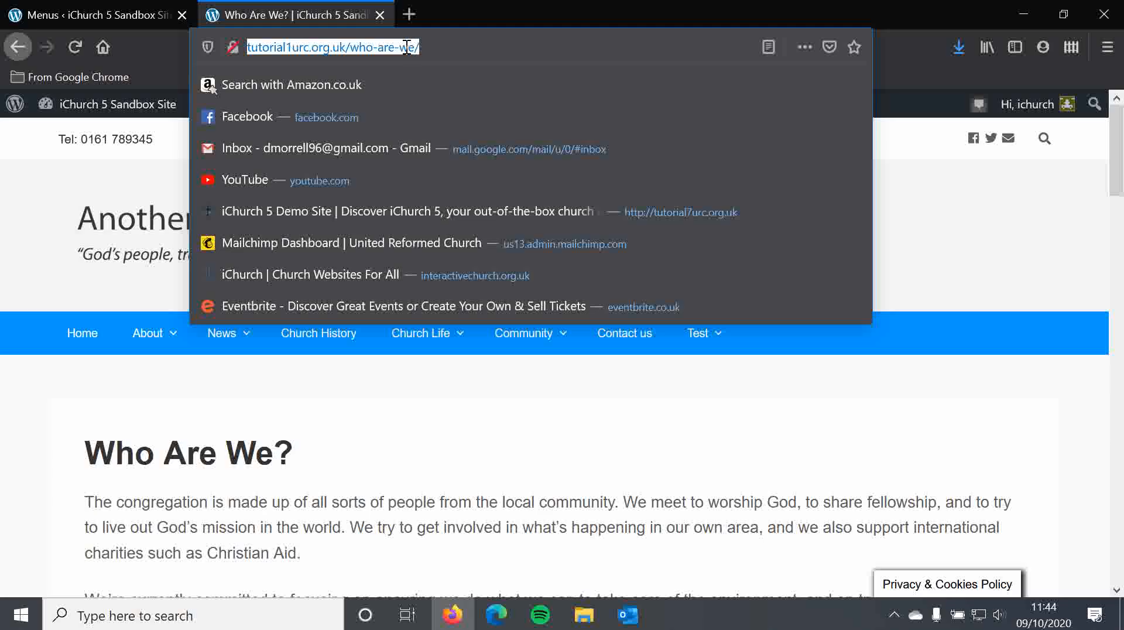
pyautogui.rightClick(411, 49)
pyautogui.click(427, 96)
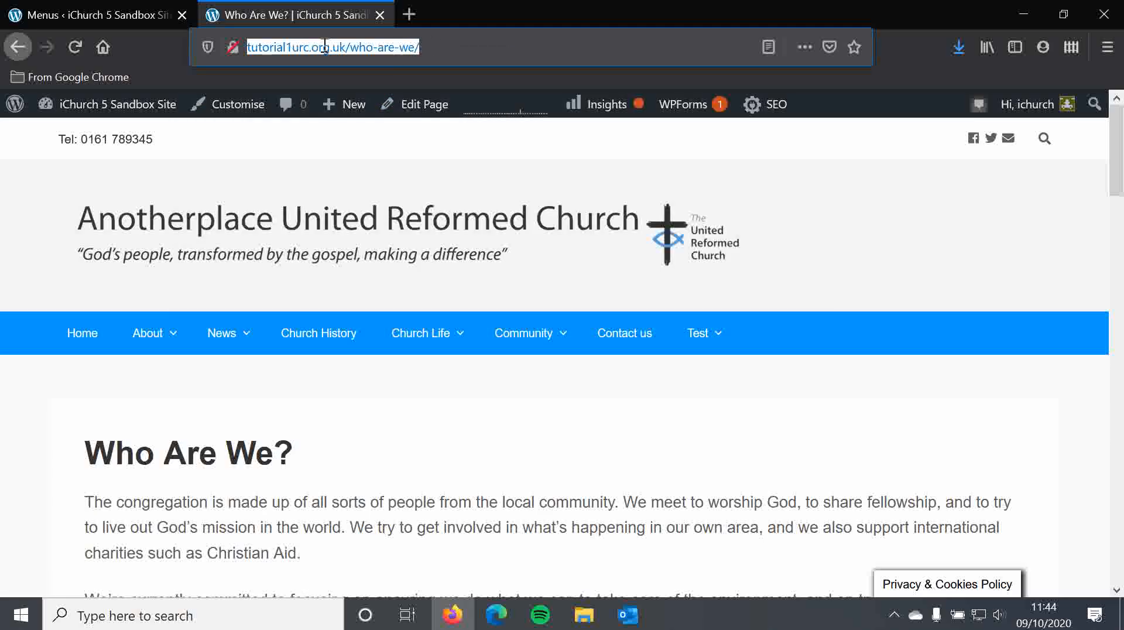
pyautogui.click(146, 14)
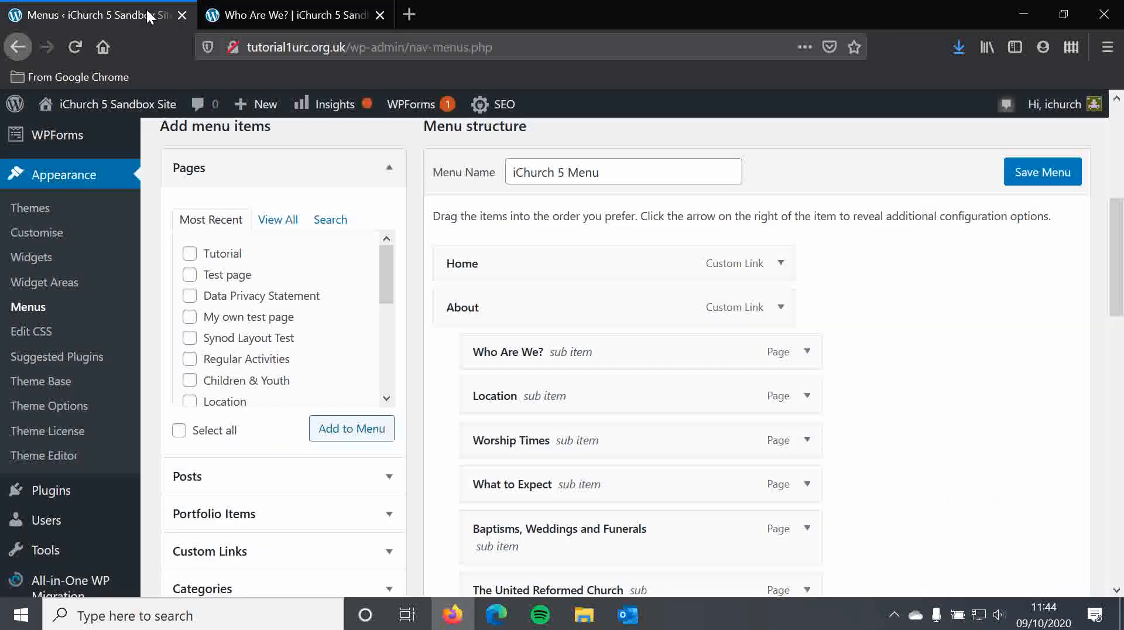
pyautogui.click(783, 308)
pyautogui.click(560, 369)
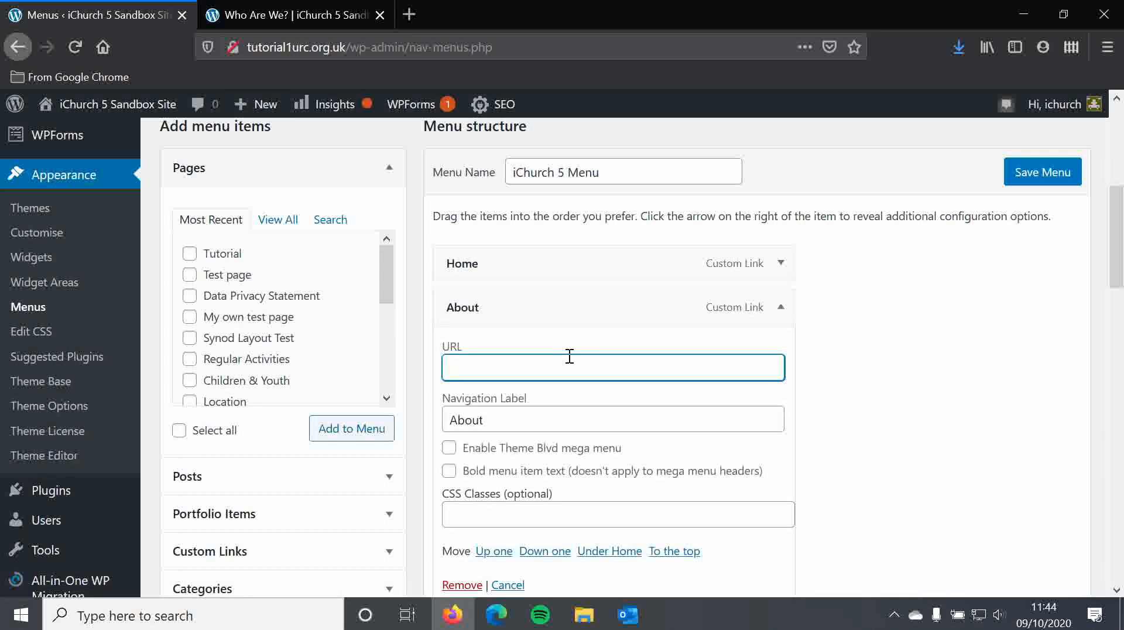
pyautogui.rightClick(571, 362)
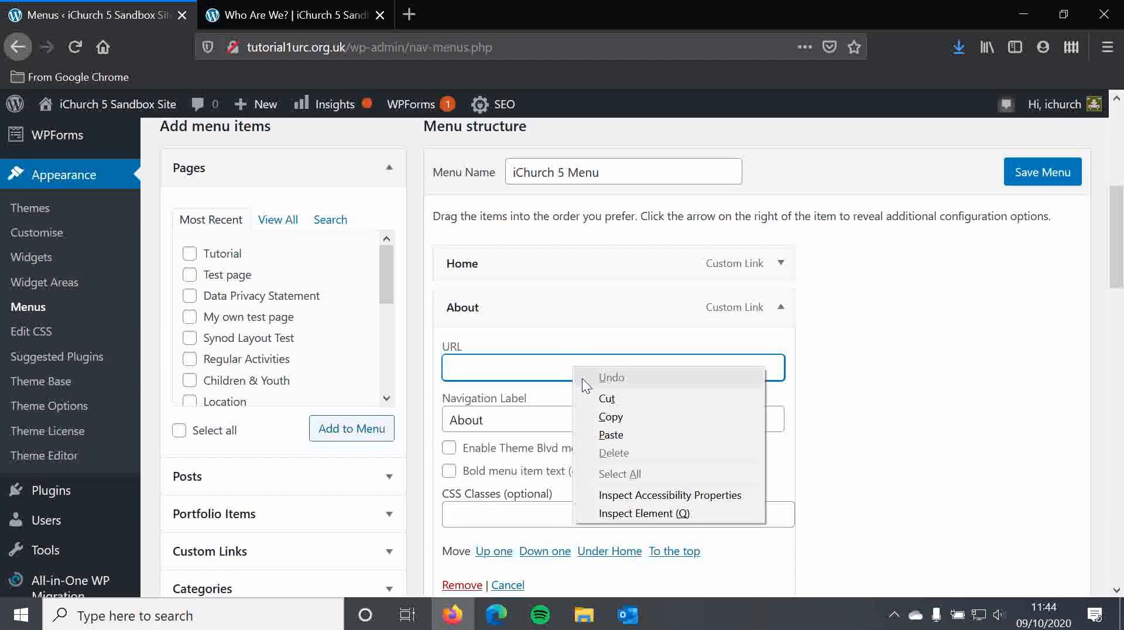
pyautogui.click(615, 434)
pyautogui.click(867, 367)
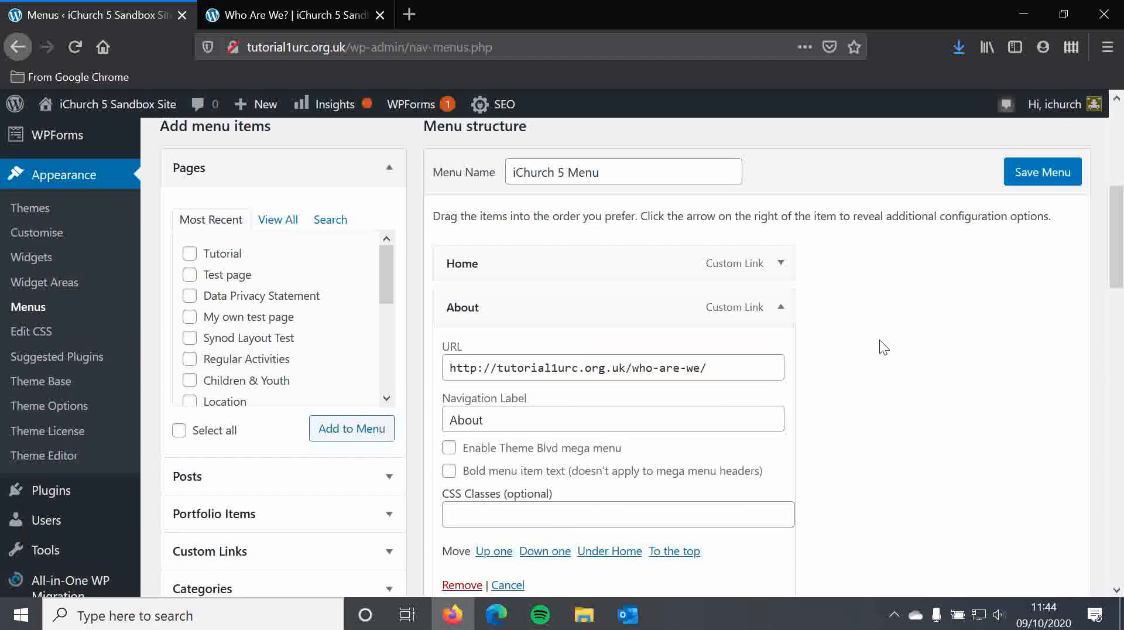
pyautogui.click(1038, 174)
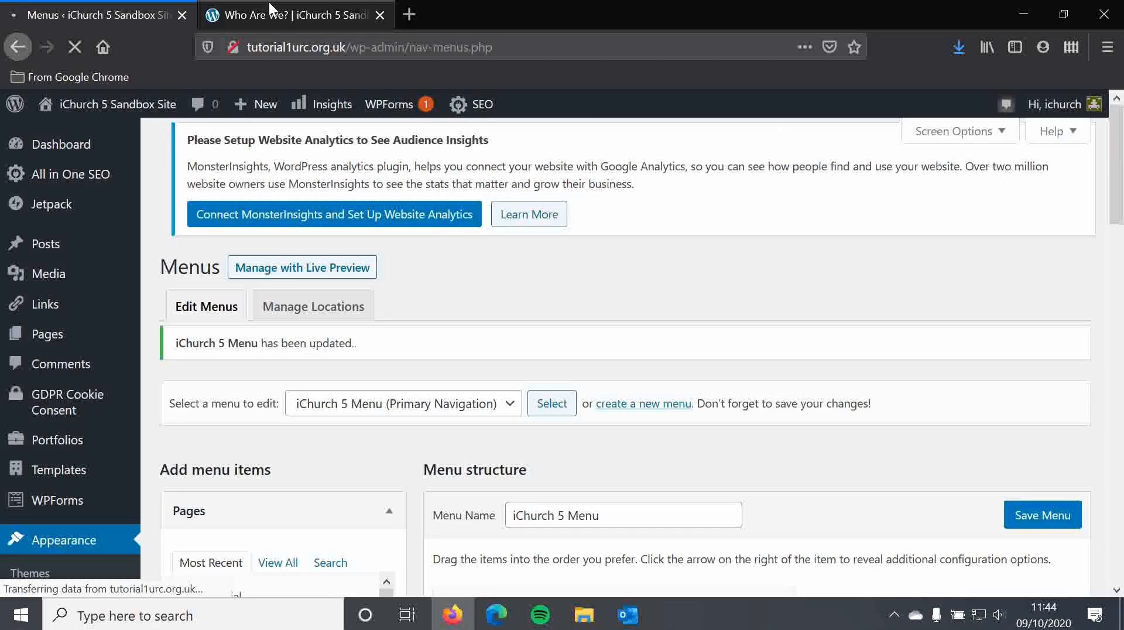
# Reload the live site, follow the About menu item and view the page it leads to
pyautogui.click(269, 11)
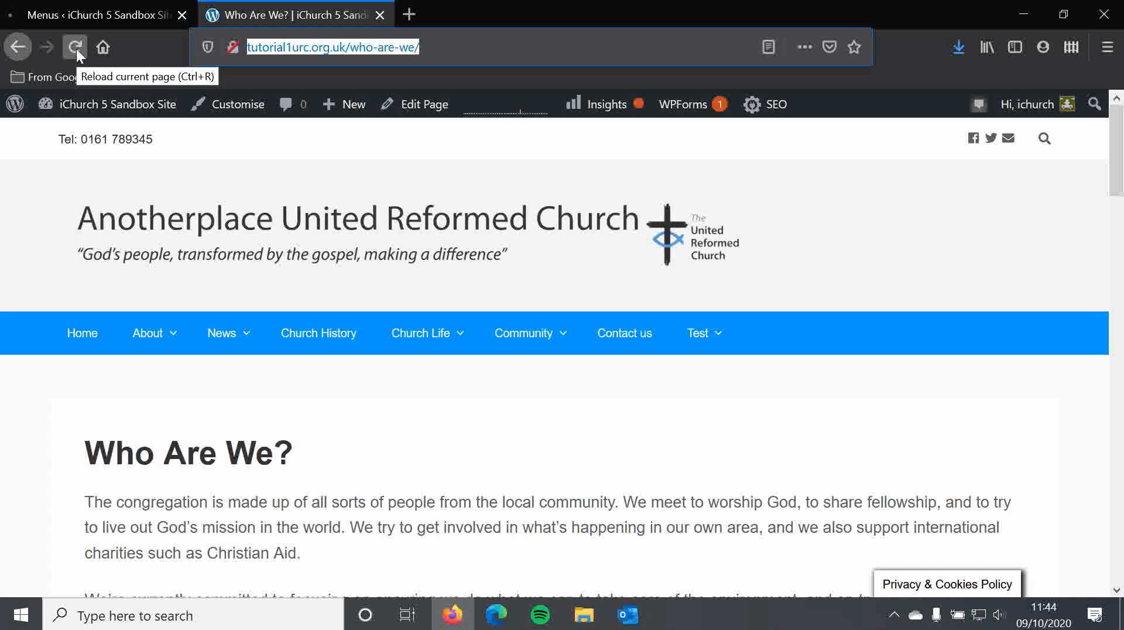
pyautogui.click(77, 48)
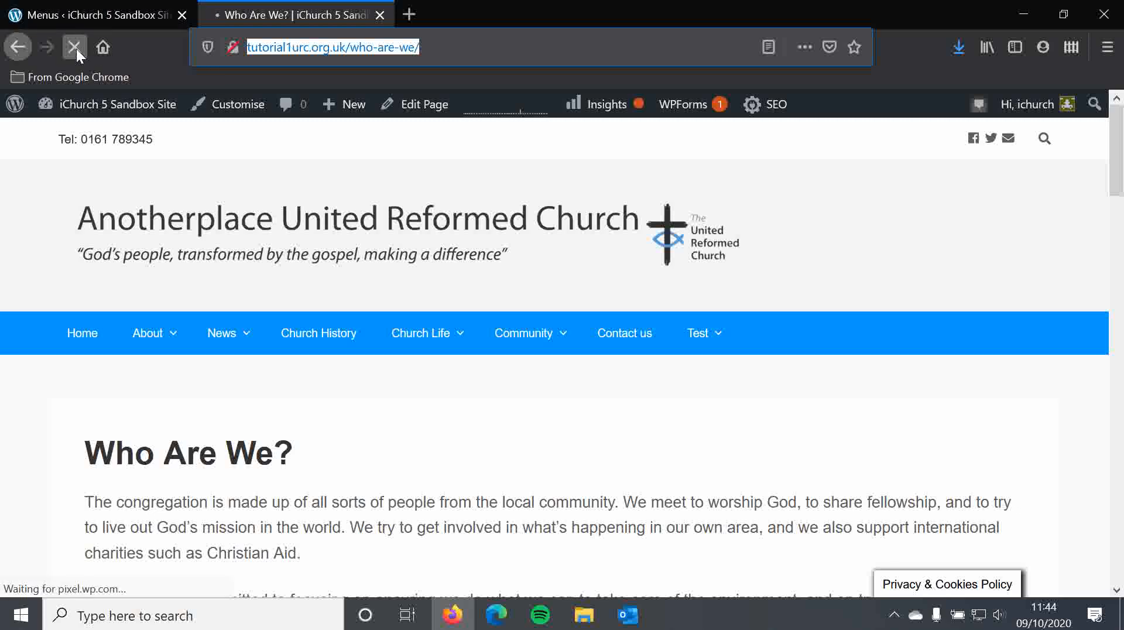
pyautogui.click(168, 345)
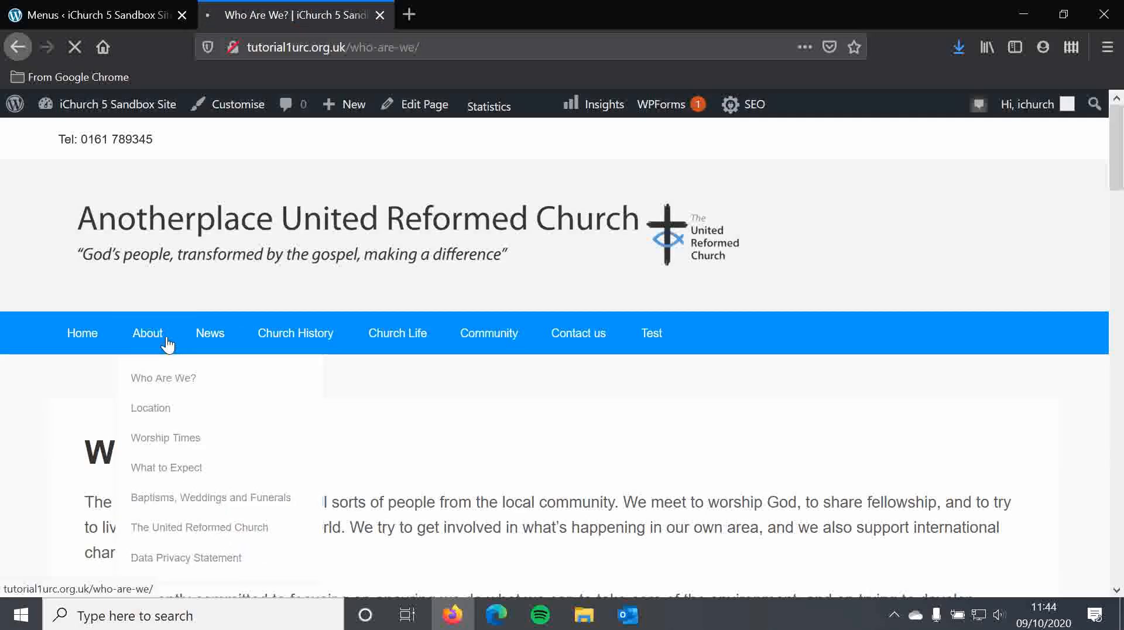
pyautogui.scroll(-3, 254, 442)
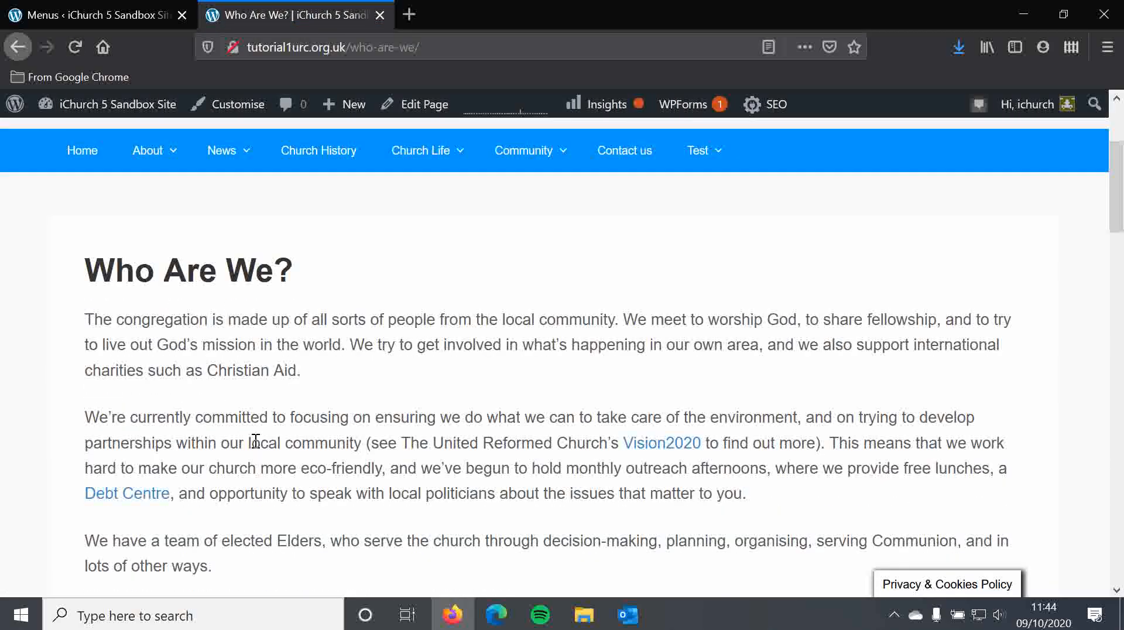
# Return to the menu editor and examine the upper menu structure and the posts available as menu items
pyautogui.click(72, 7)
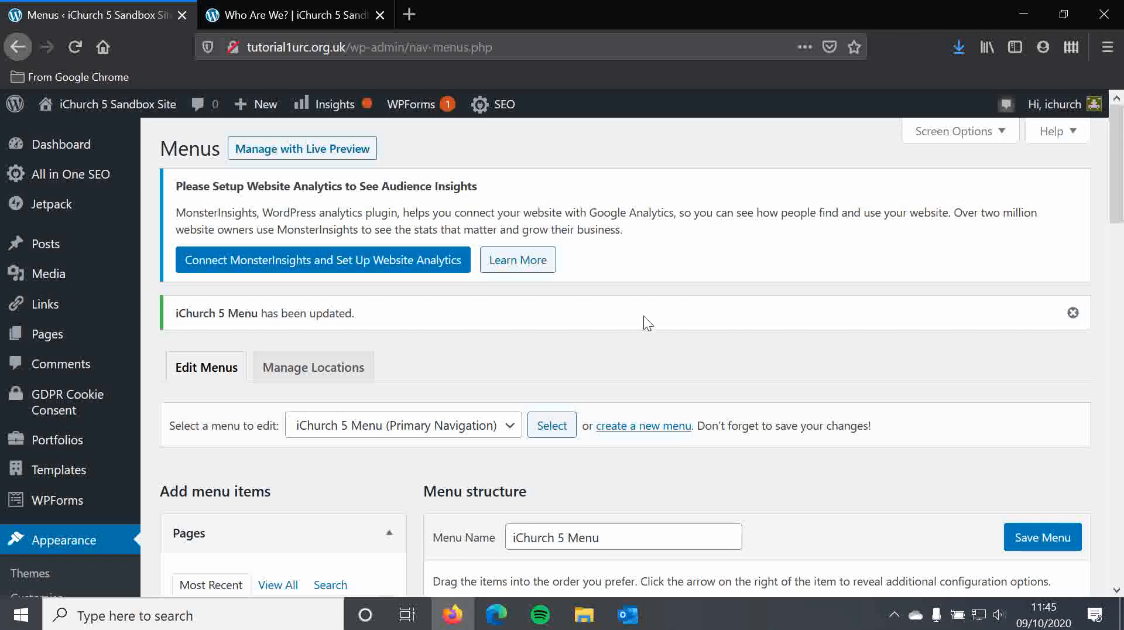
pyautogui.scroll(-3, 625, 348)
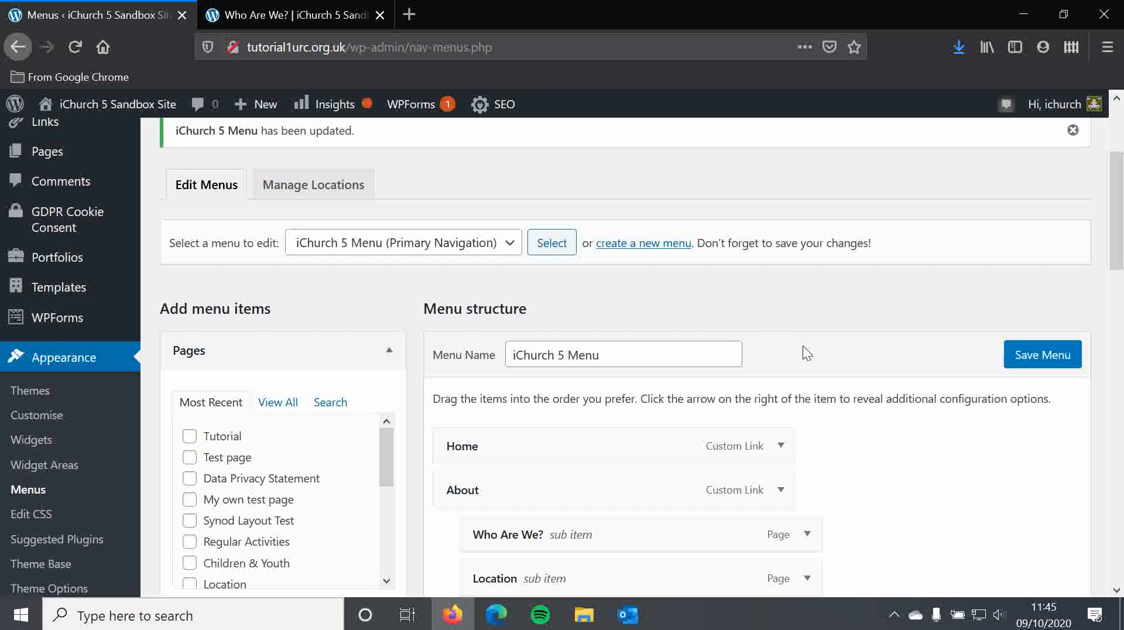
pyautogui.scroll(-1, 801, 347)
pyautogui.scroll(-2, 800, 351)
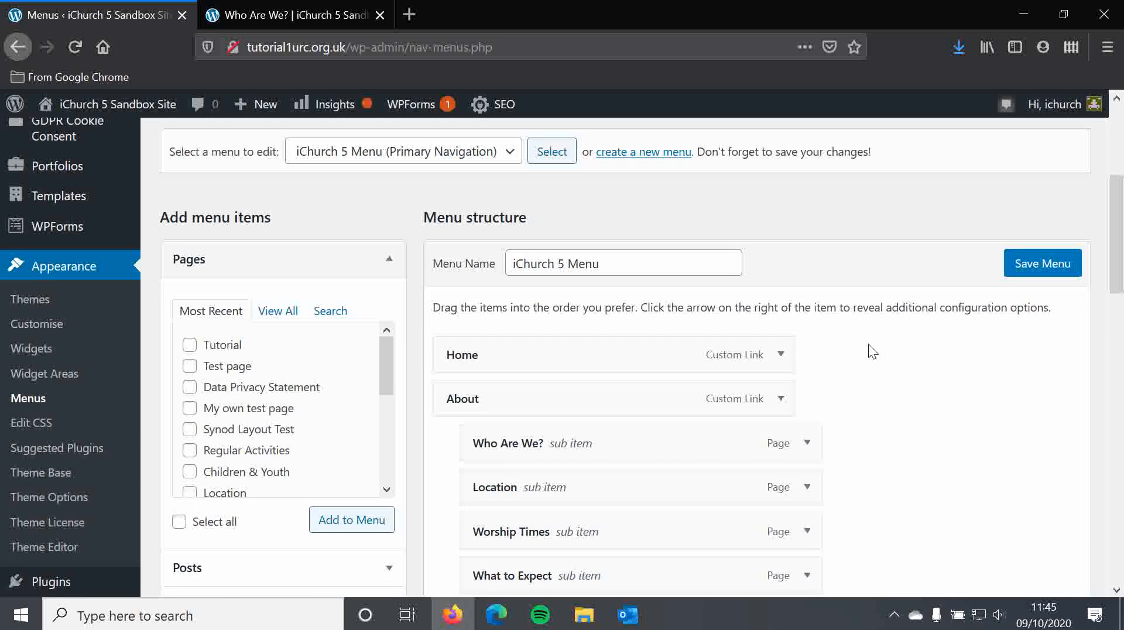
pyautogui.scroll(-3, 887, 358)
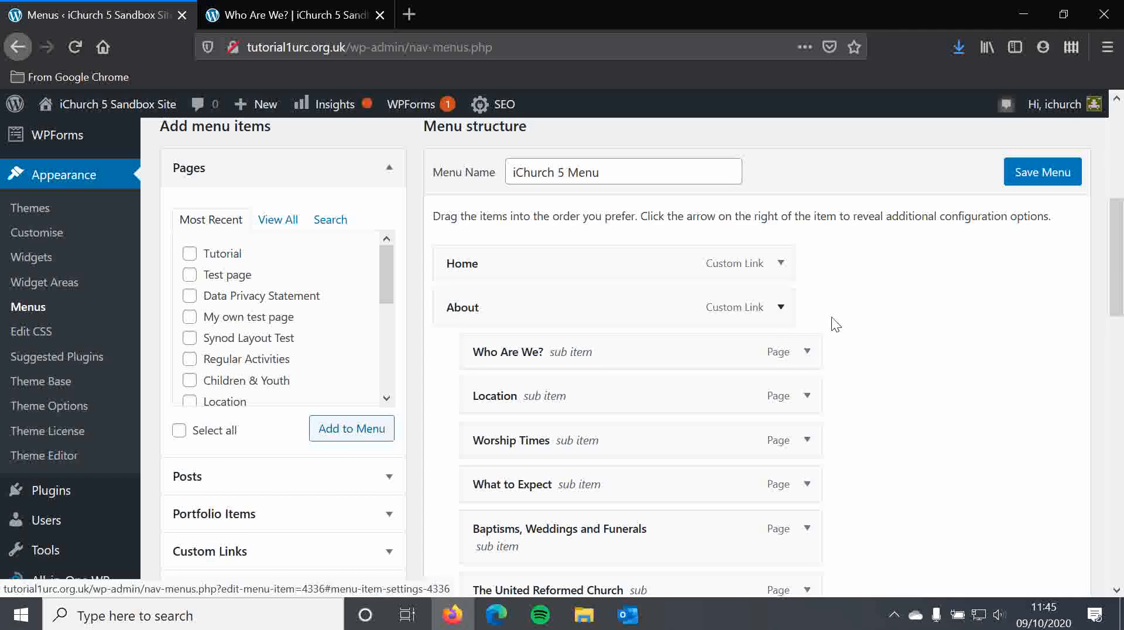
pyautogui.scroll(-1, 956, 297)
pyautogui.scroll(1, 955, 297)
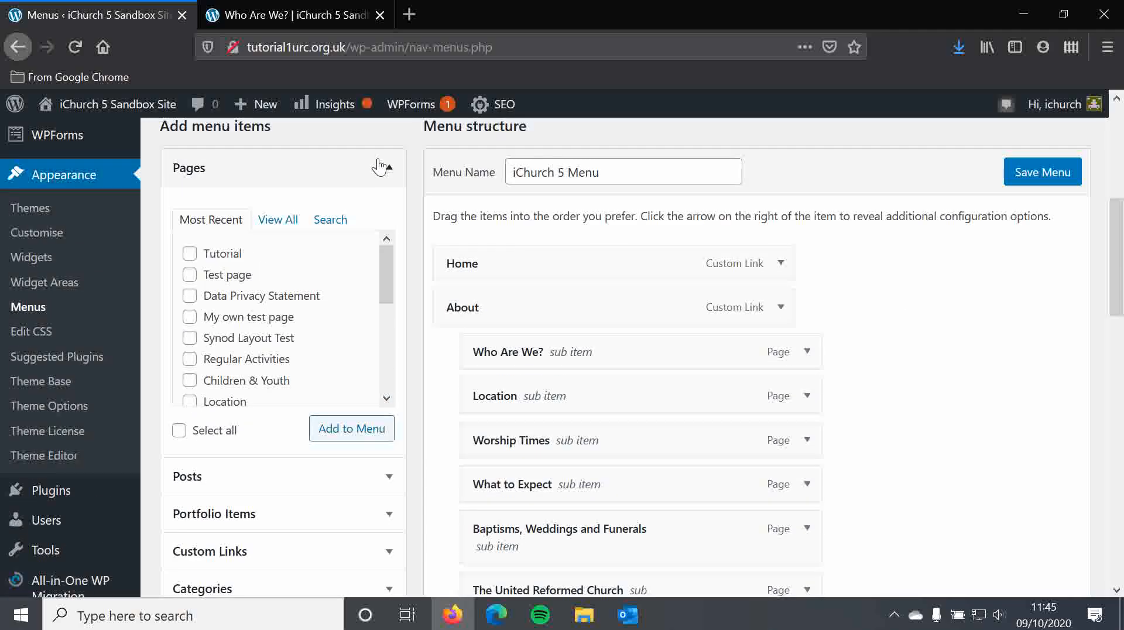
pyautogui.click(380, 167)
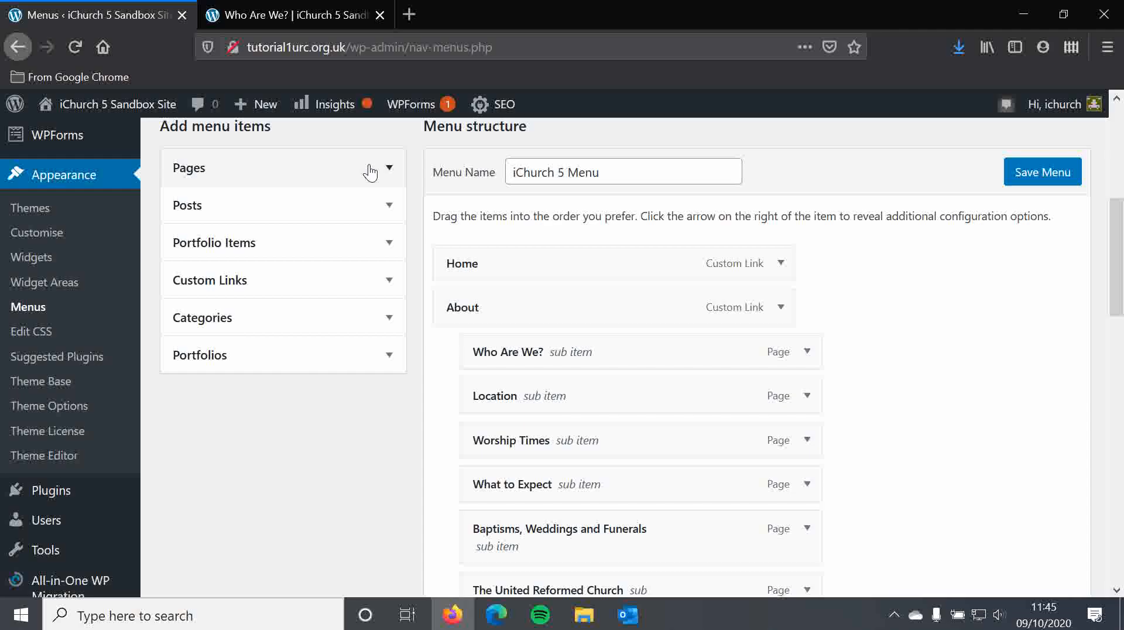
pyautogui.click(390, 208)
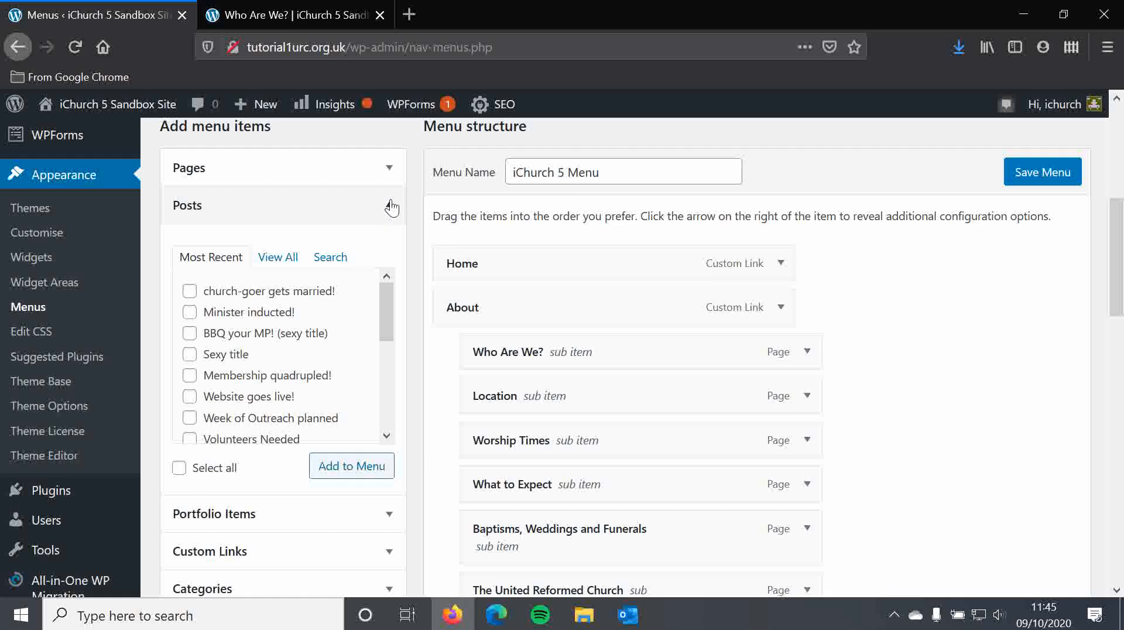
pyautogui.click(392, 206)
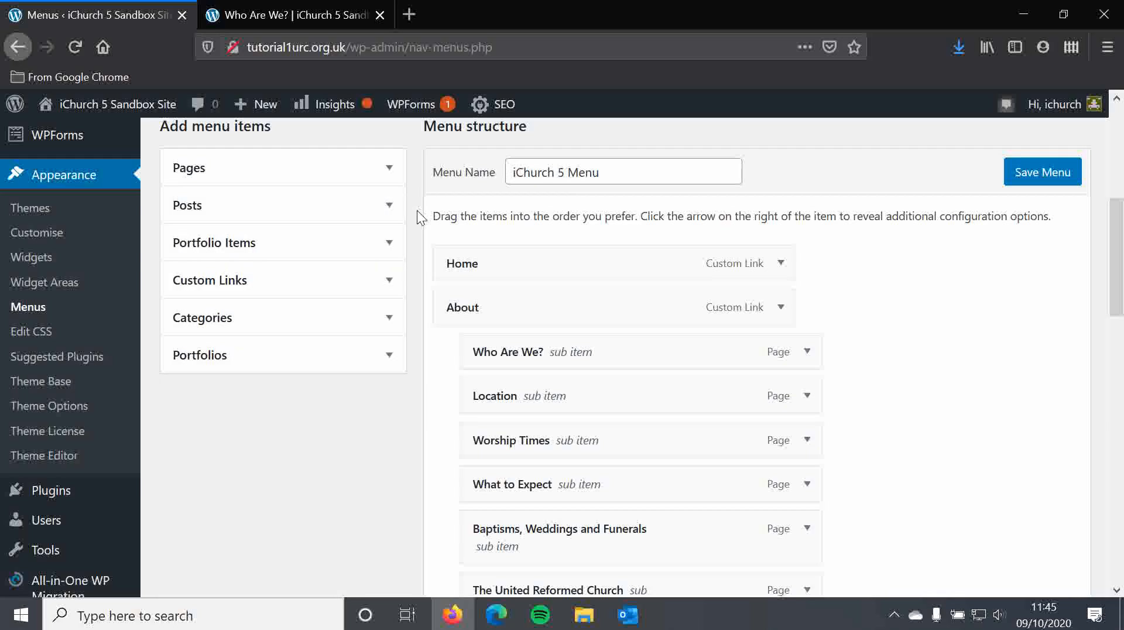
pyautogui.scroll(3, 418, 217)
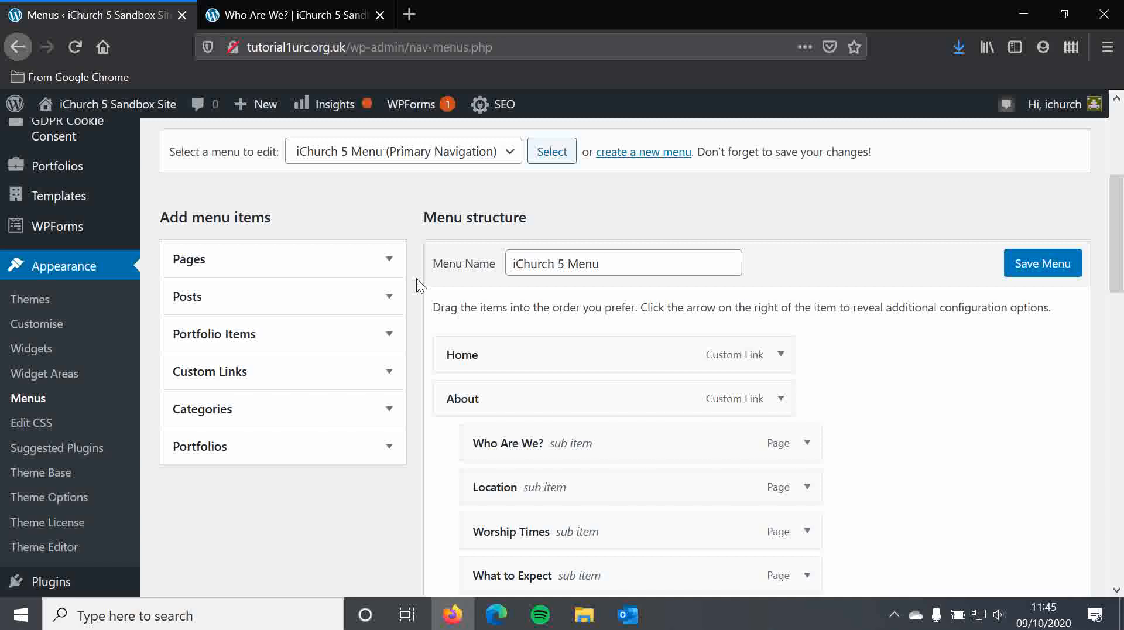
pyautogui.doubleClick(430, 219)
pyautogui.click(399, 222)
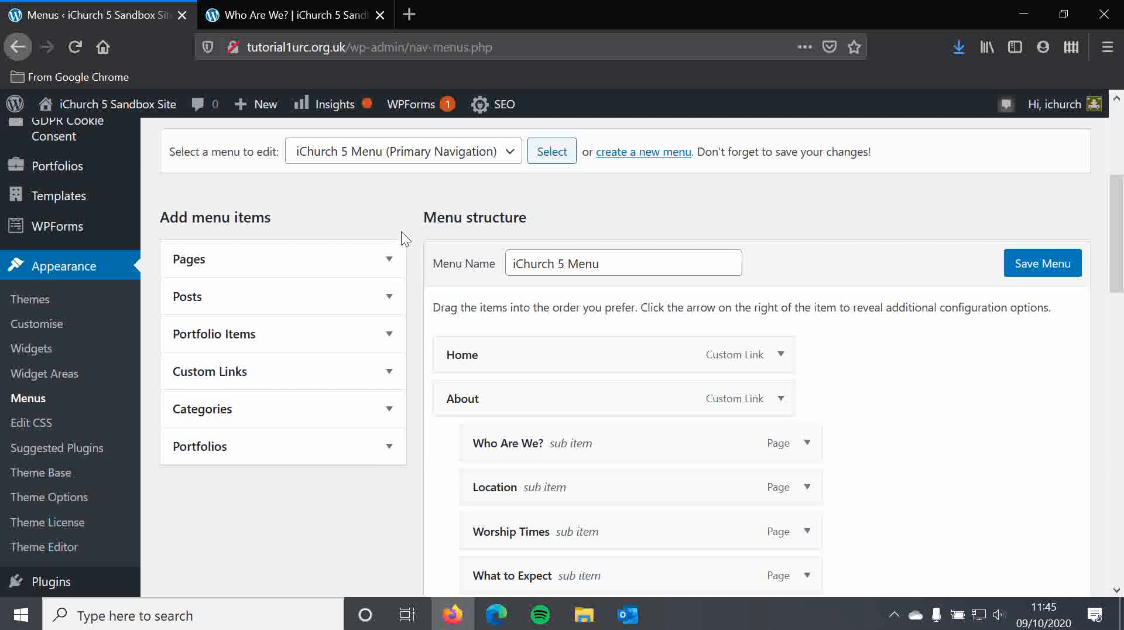